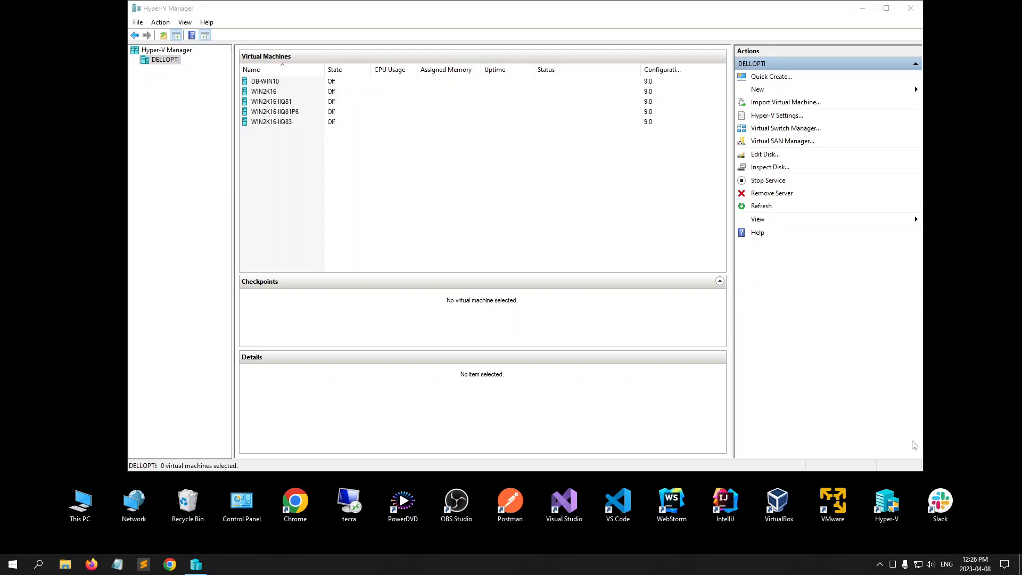
Step: Check the default name and storage location offered by the New Virtual Machine Wizard, and cancel without creating a machine
{"action": "left_click", "coordinate": [492, 197]}
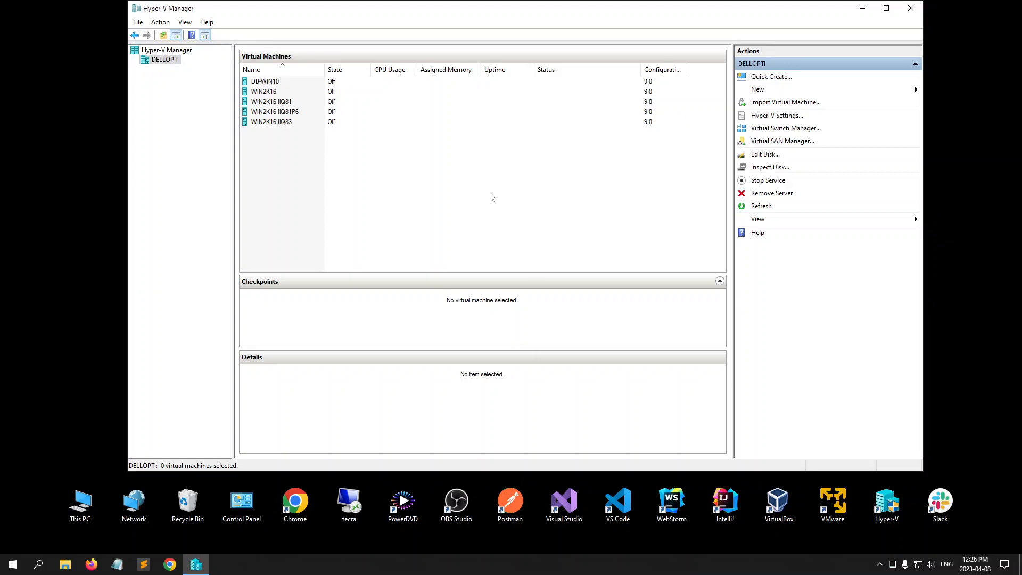
{"action": "left_click", "coordinate": [753, 90]}
{"action": "left_click", "coordinate": [953, 89]}
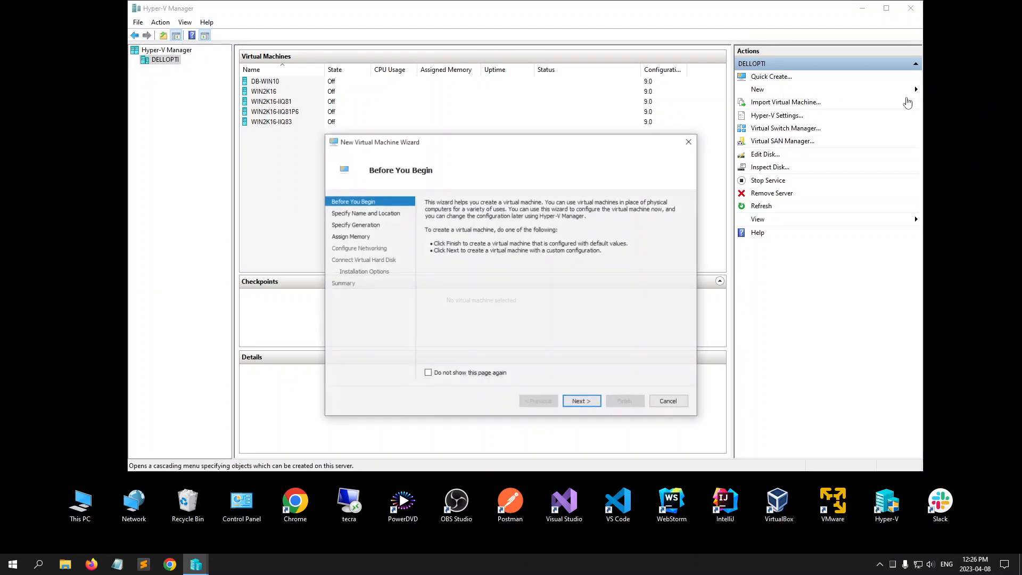
{"action": "left_click", "coordinate": [580, 401]}
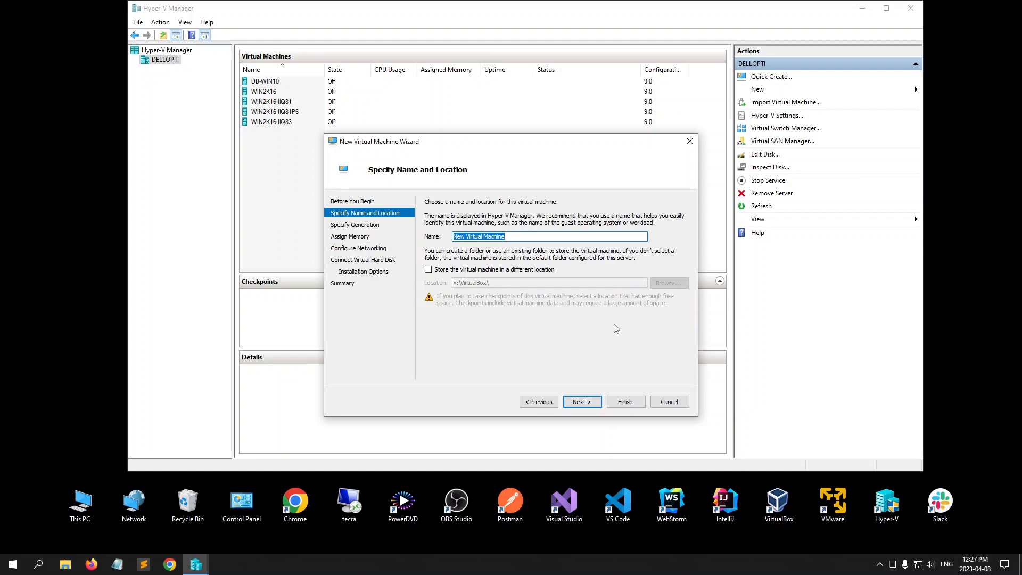
{"action": "left_click", "coordinate": [663, 402]}
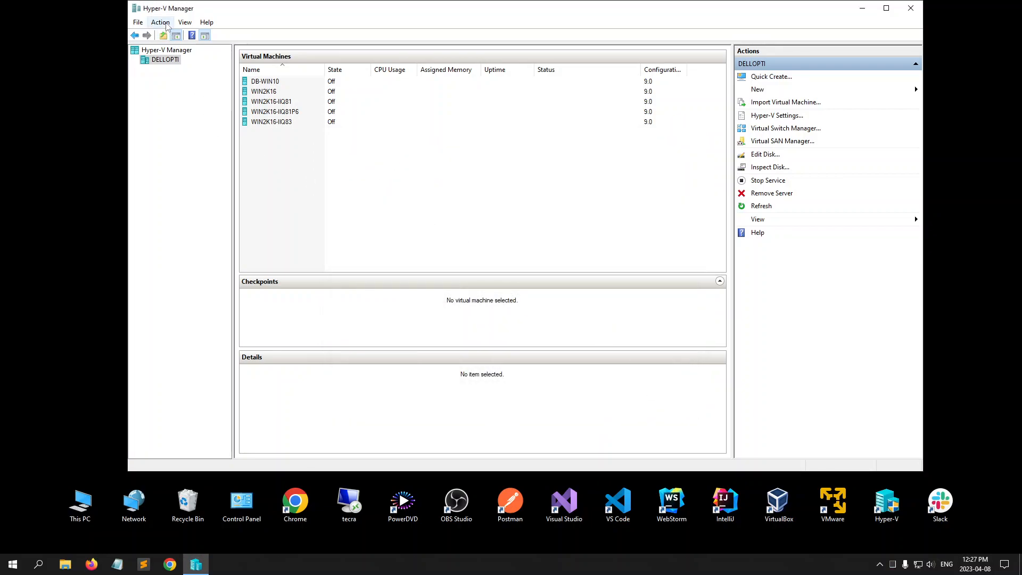
Step: Switch to File Explorer and examine the virtual machine folders inside VirtualBox on the VM (V:) drive
{"action": "left_click", "coordinate": [66, 565]}
{"action": "double_click", "coordinate": [536, 186]}
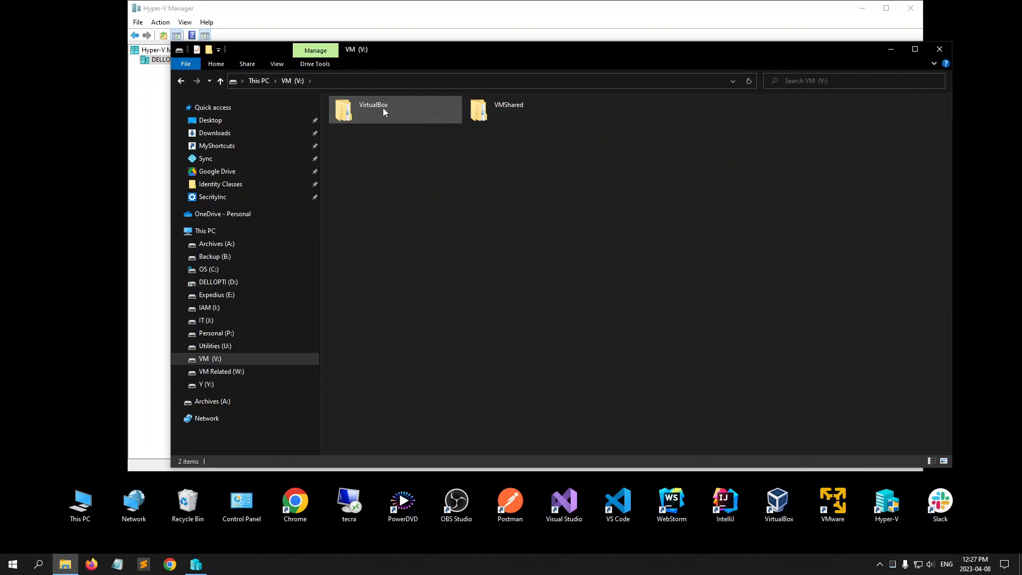
{"action": "double_click", "coordinate": [384, 110]}
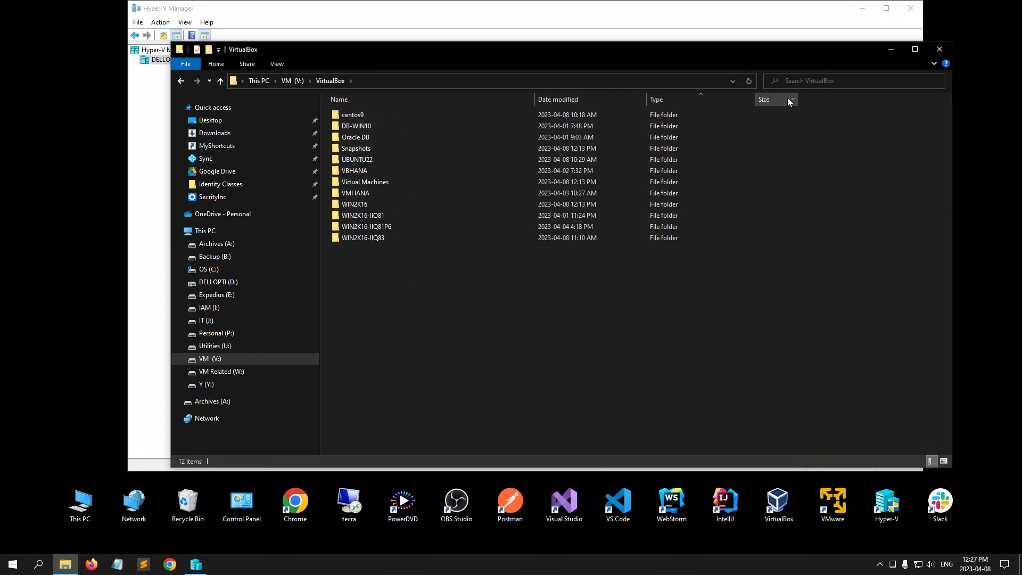
{"action": "left_click", "coordinate": [891, 49]}
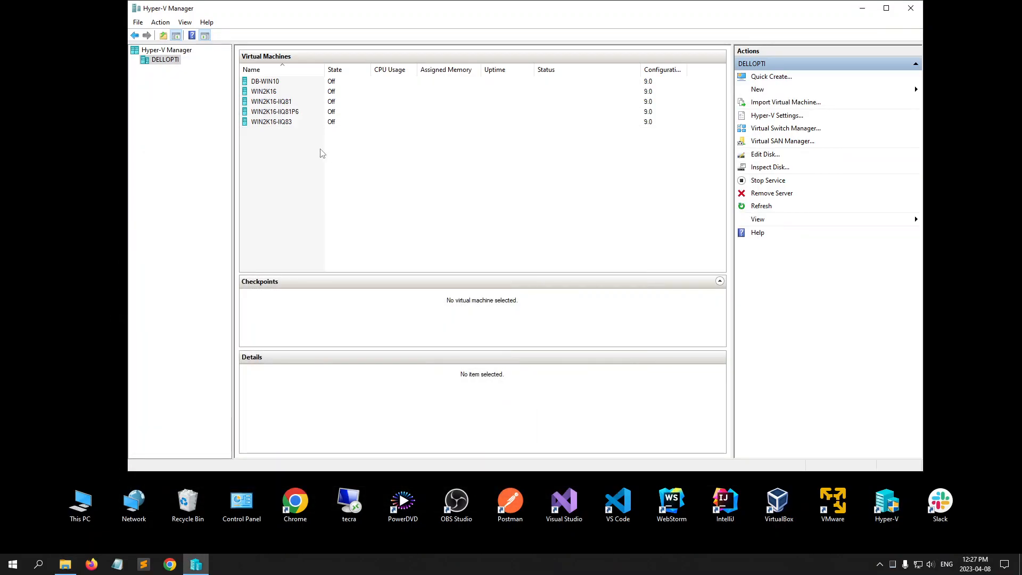
Step: Review the default folders for virtual hard disks and virtual machines in the Hyper-V settings, and close them without changes
{"action": "left_click", "coordinate": [168, 25]}
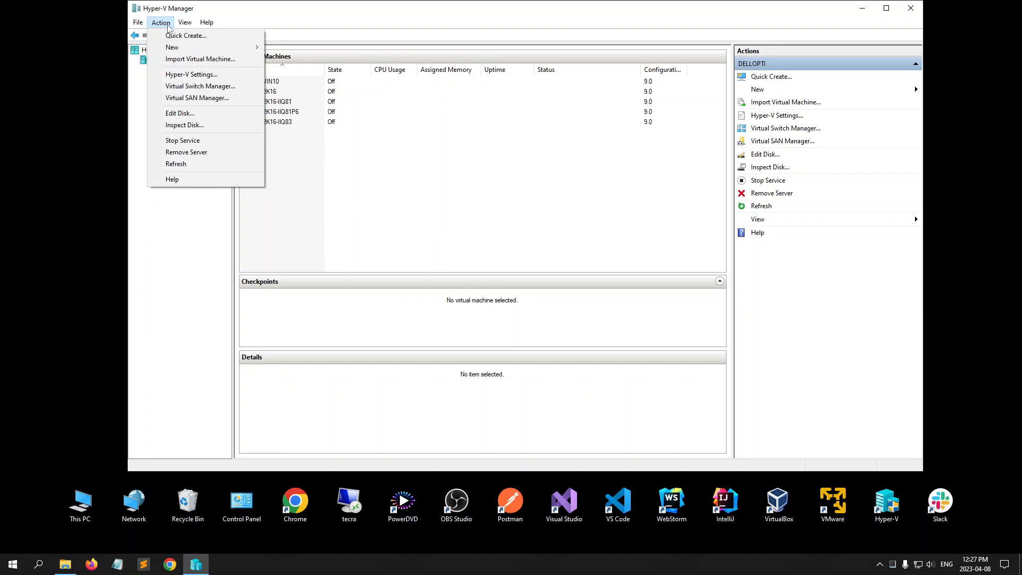
{"action": "left_click", "coordinate": [171, 76]}
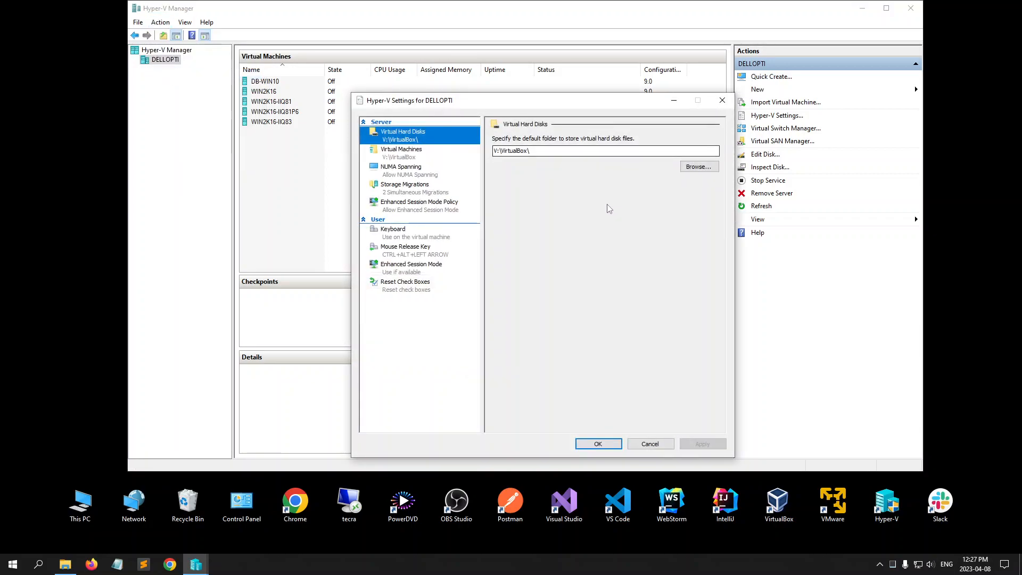
{"action": "left_click", "coordinate": [416, 154]}
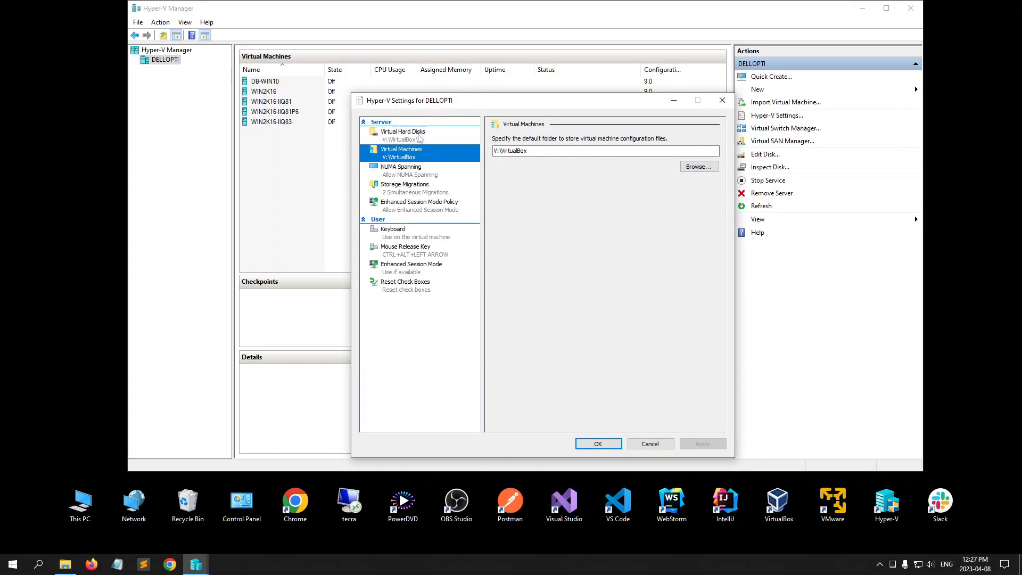
{"action": "left_click", "coordinate": [418, 136]}
{"action": "left_click", "coordinate": [410, 159]}
{"action": "left_click", "coordinate": [651, 444]}
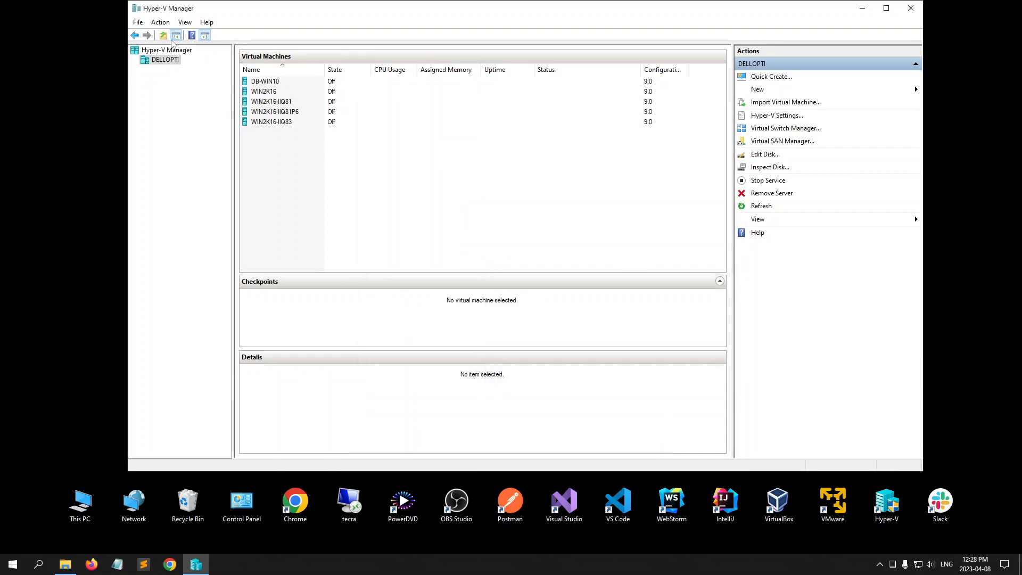
Step: Inspect the Host Ethernet Card switch's properties and the available virtual switch types in the Virtual Switch Manager
{"action": "left_click", "coordinate": [162, 22]}
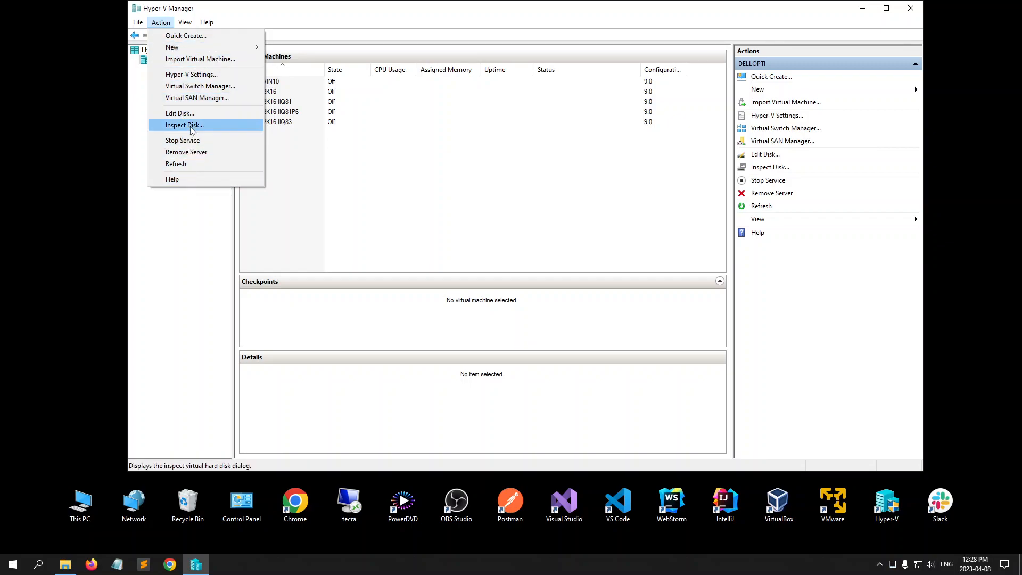
{"action": "left_click", "coordinate": [190, 87]}
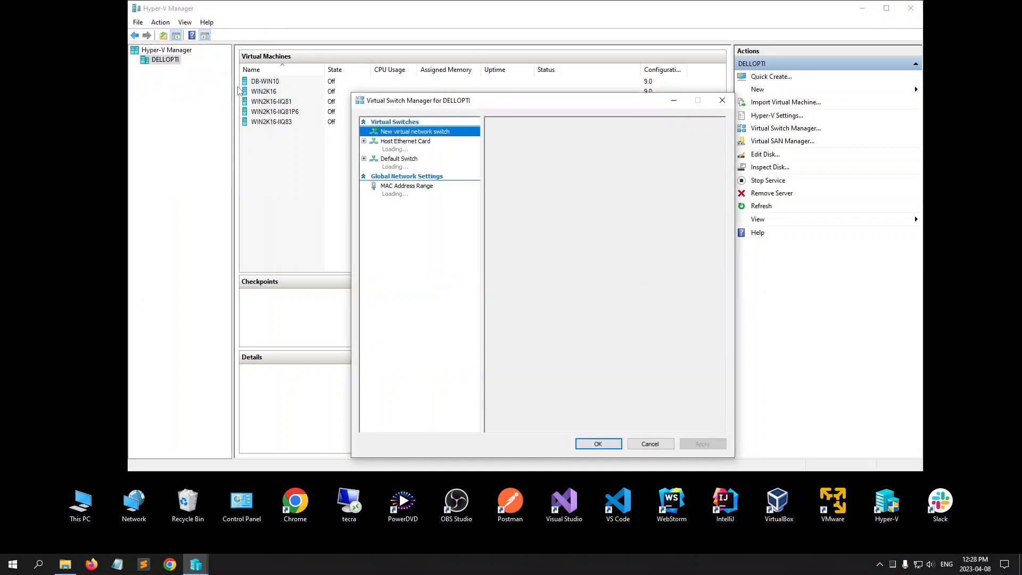
{"action": "left_click", "coordinate": [400, 144]}
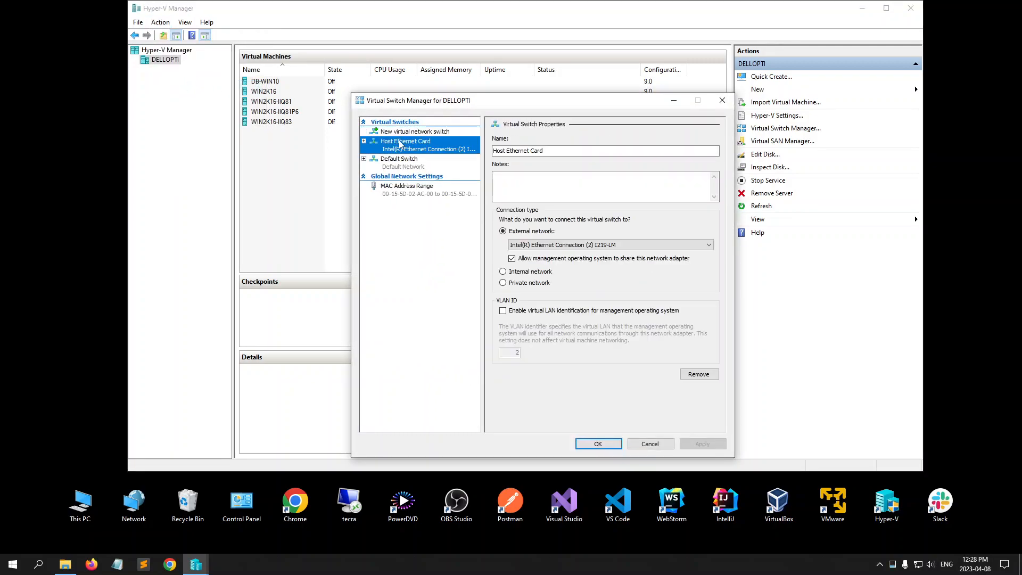
{"action": "left_click", "coordinate": [364, 141]}
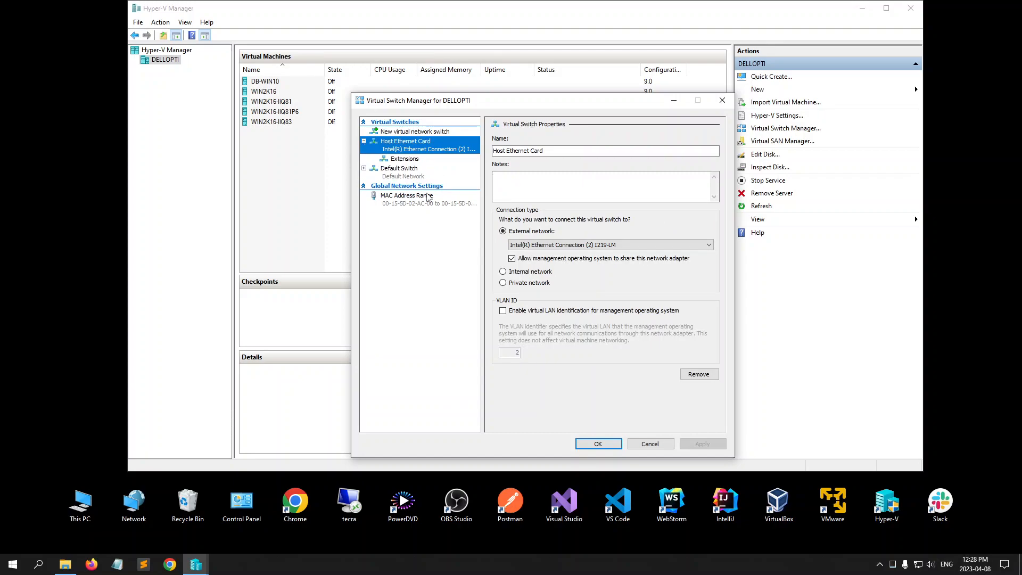
{"action": "left_click", "coordinate": [401, 133]}
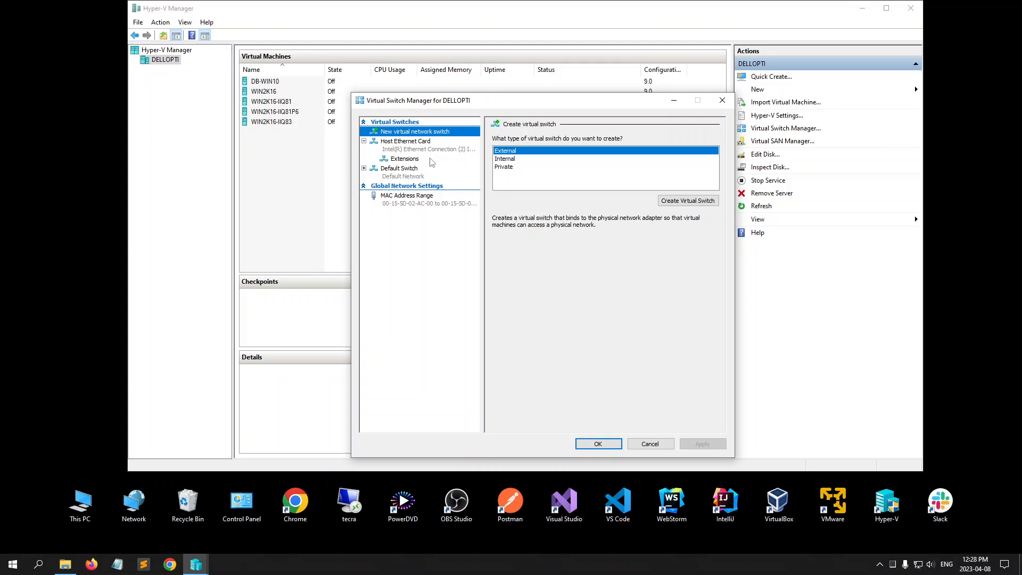
{"action": "left_click", "coordinate": [403, 150]}
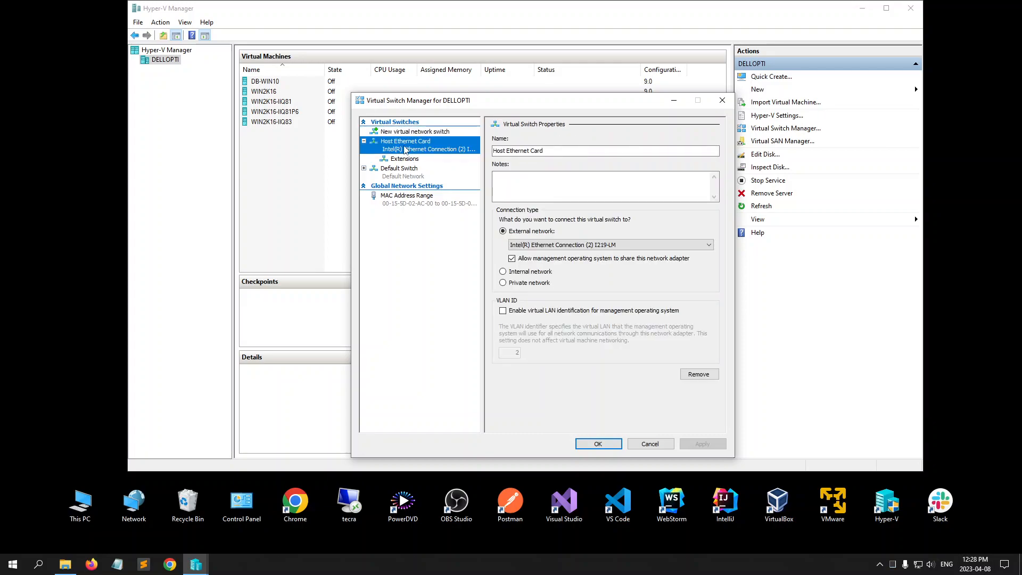
Step: Try out an external virtual switch named Internet Connection on the Intel(R) Ethernet Connection (2) I219-LM adapter, and discard it
{"action": "left_click", "coordinate": [401, 133]}
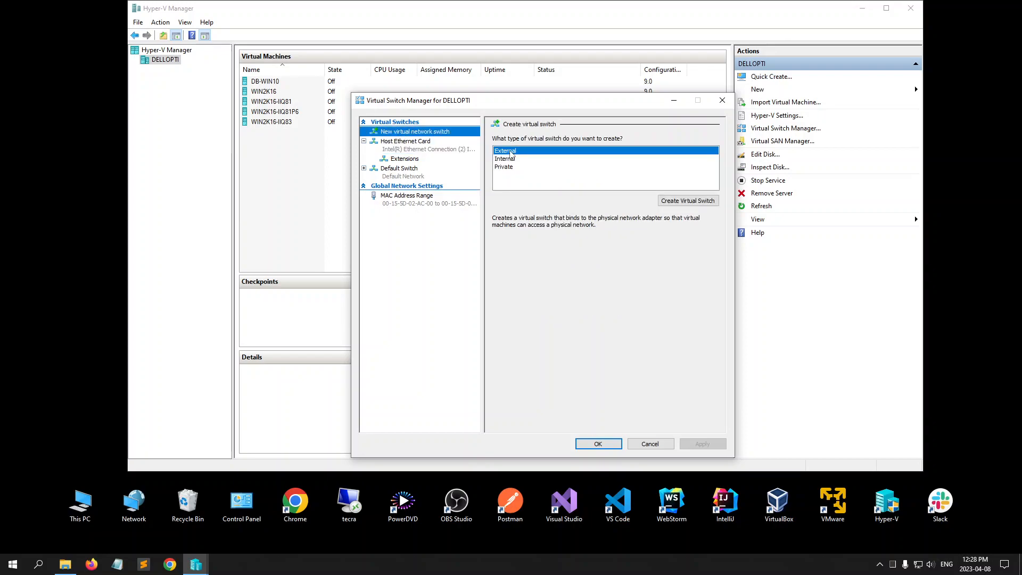
{"action": "left_click", "coordinate": [706, 203]}
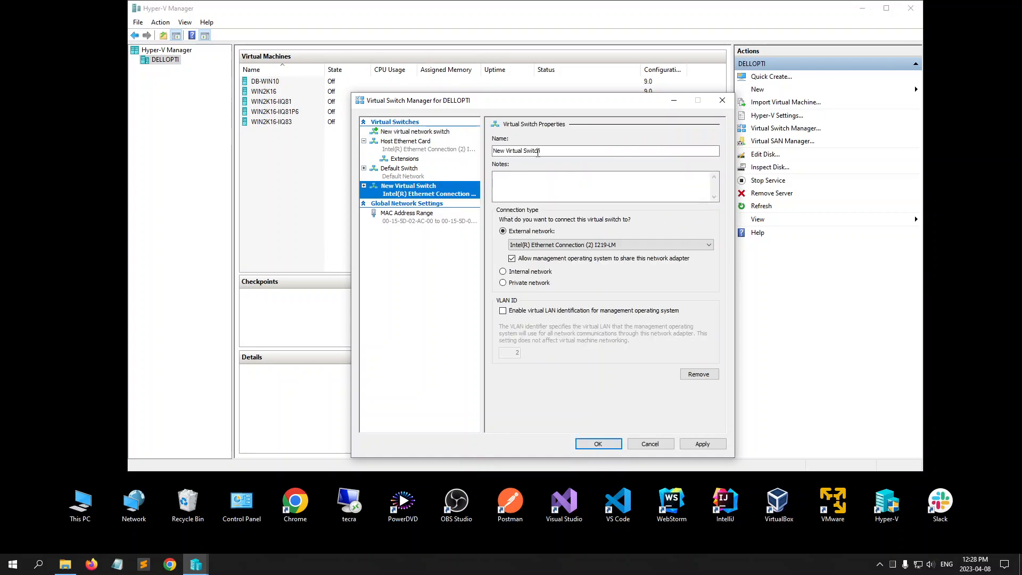
{"action": "key", "text": "Tab"}
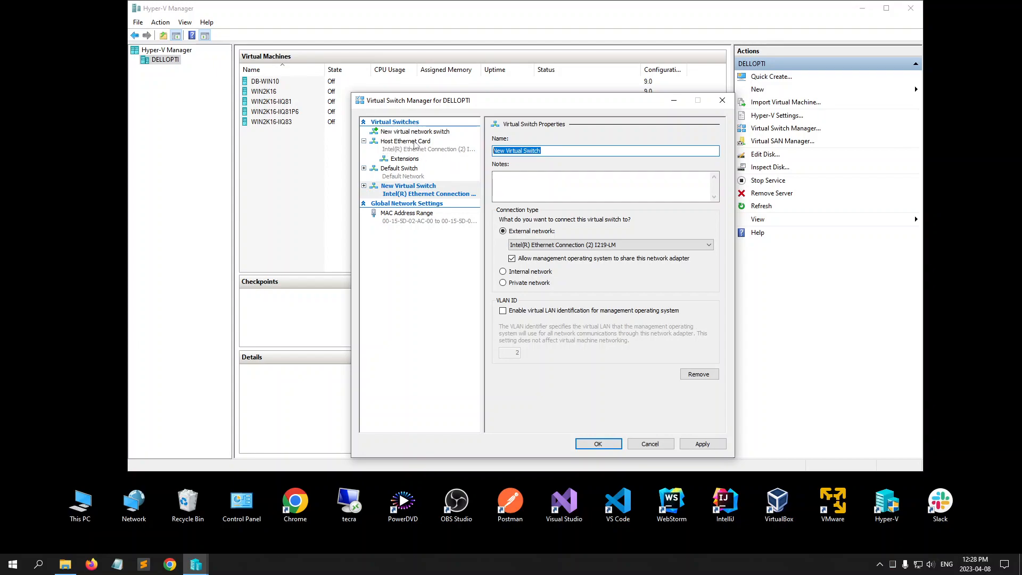
{"action": "left_click", "coordinate": [554, 153]}
{"action": "left_click_drag", "start_coordinate": [554, 153], "coordinate": [492, 152]}
{"action": "type", "text": "Internet"}
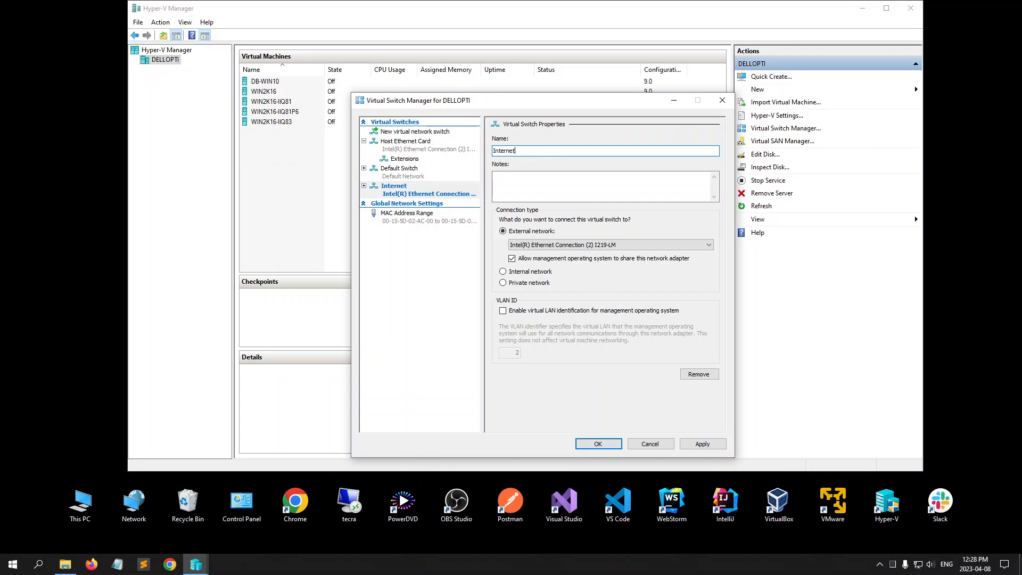
{"action": "type", "text": " Connection"}
{"action": "left_click", "coordinate": [539, 246]}
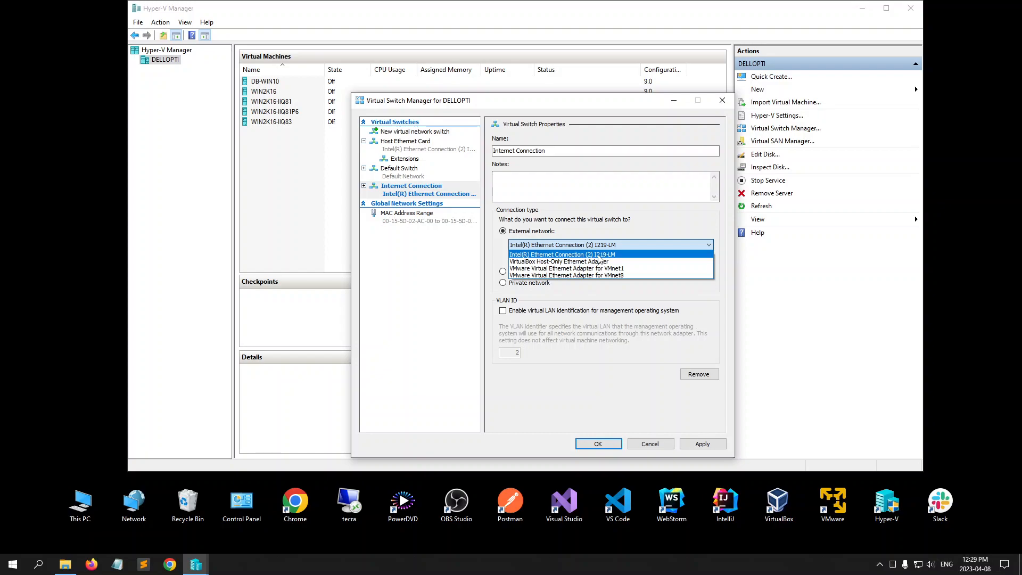
{"action": "left_click", "coordinate": [599, 255]}
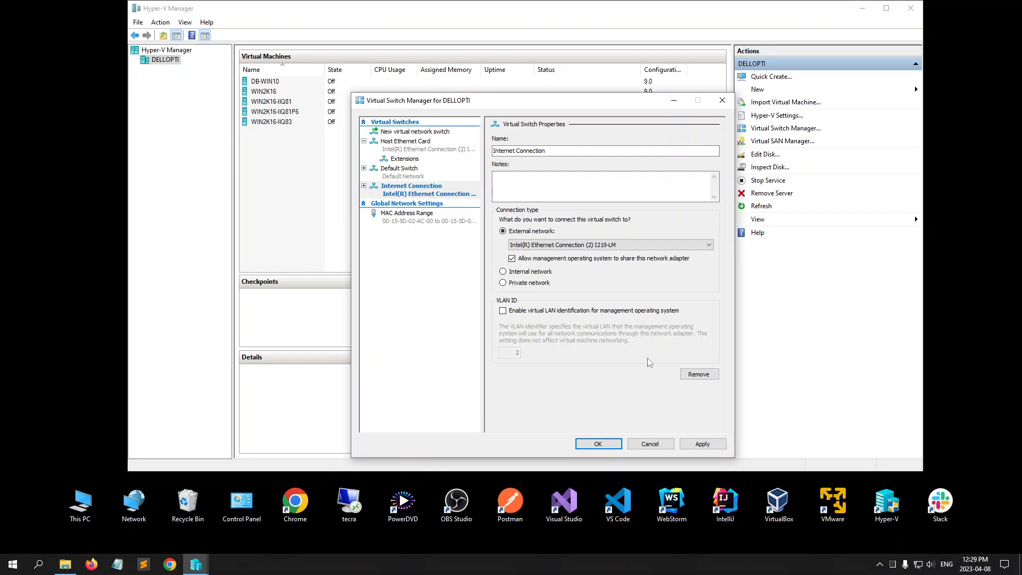
{"action": "left_click", "coordinate": [393, 146]}
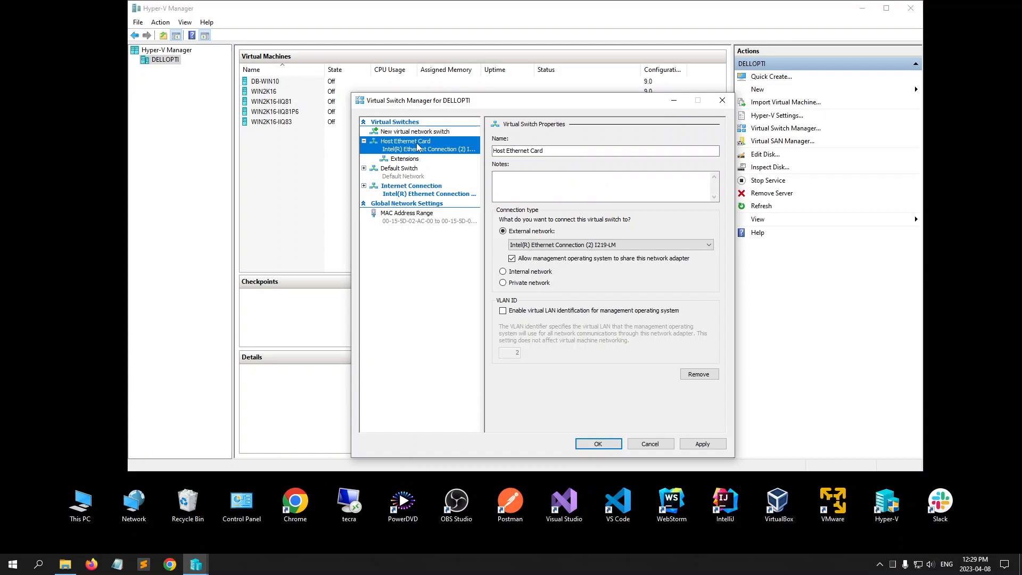
{"action": "left_click", "coordinate": [650, 446]}
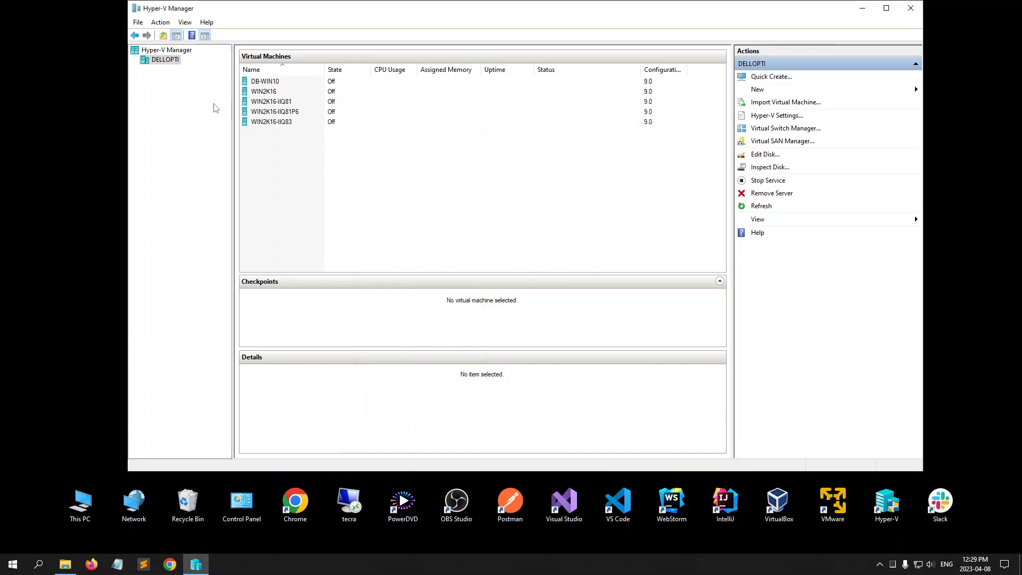
Step: Check the list of existing virtual switches in the Virtual Switch Manager again and close it
{"action": "left_click", "coordinate": [164, 25]}
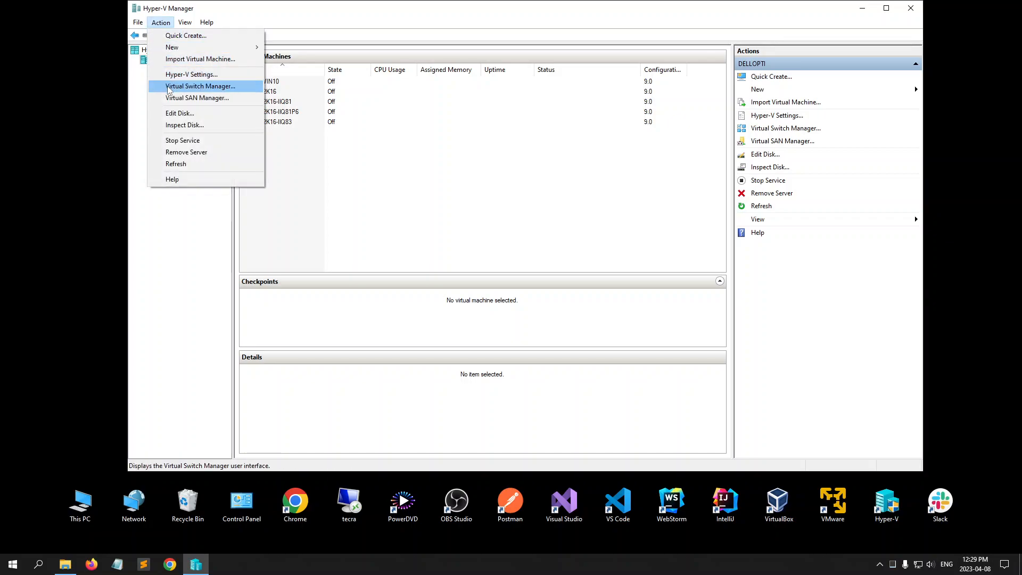
{"action": "left_click", "coordinate": [199, 86]}
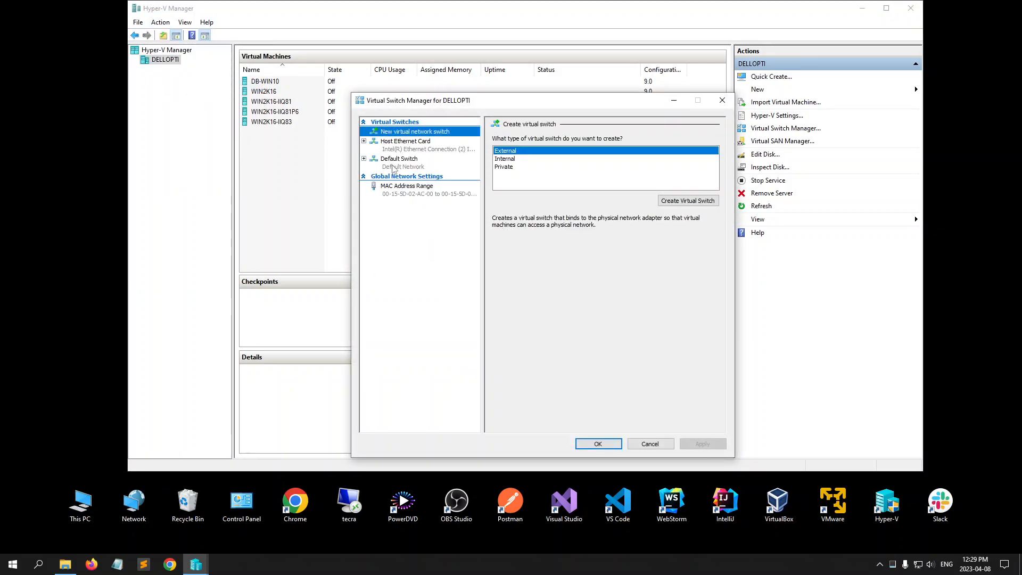
{"action": "left_click", "coordinate": [650, 444]}
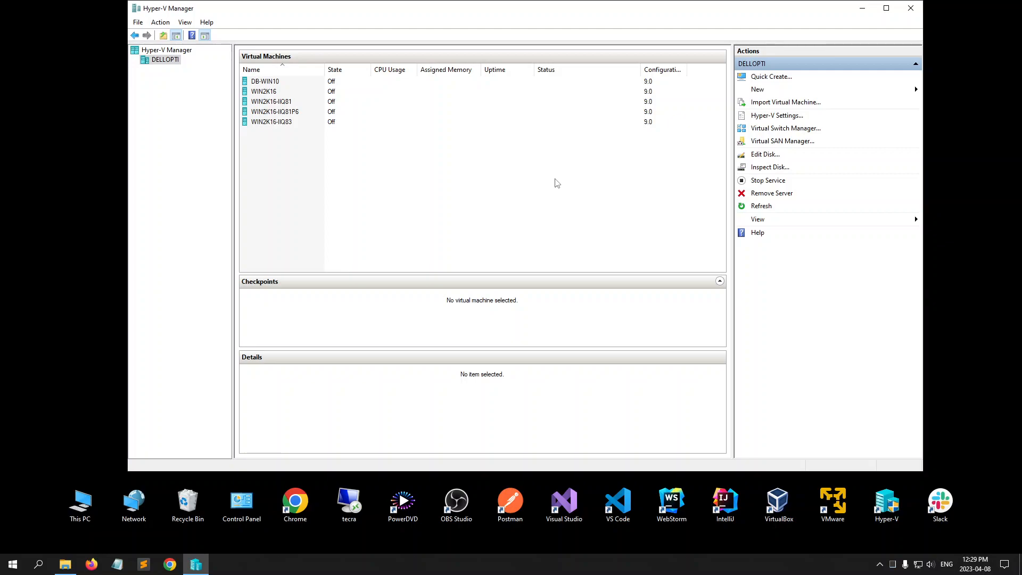
Step: Start exporting the WIN2K16 virtual machine, bringing up the prompt for the export location
{"action": "left_click", "coordinate": [309, 94]}
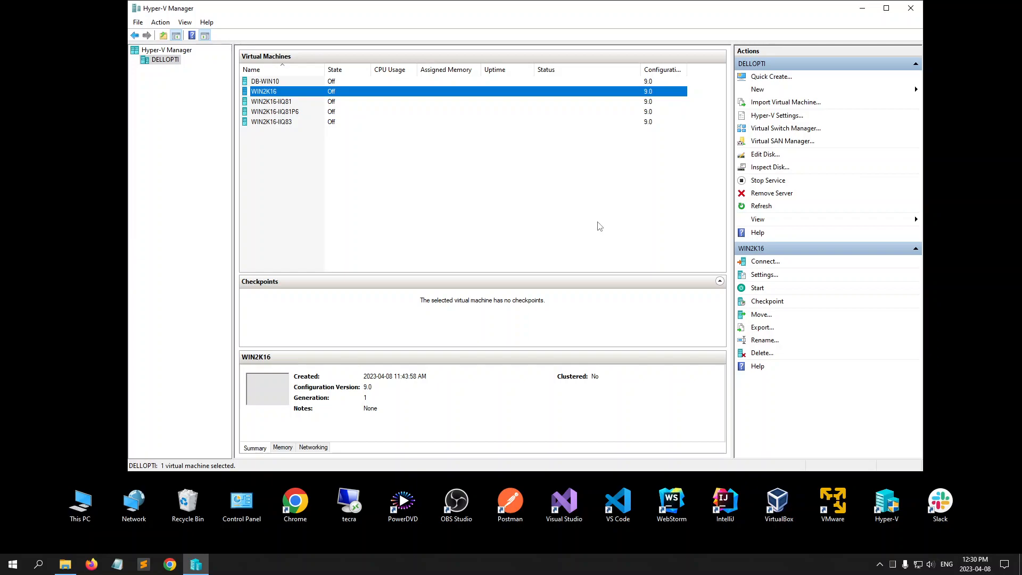
{"action": "right_click", "coordinate": [502, 93]}
{"action": "left_click", "coordinate": [466, 95]}
{"action": "right_click", "coordinate": [467, 94]}
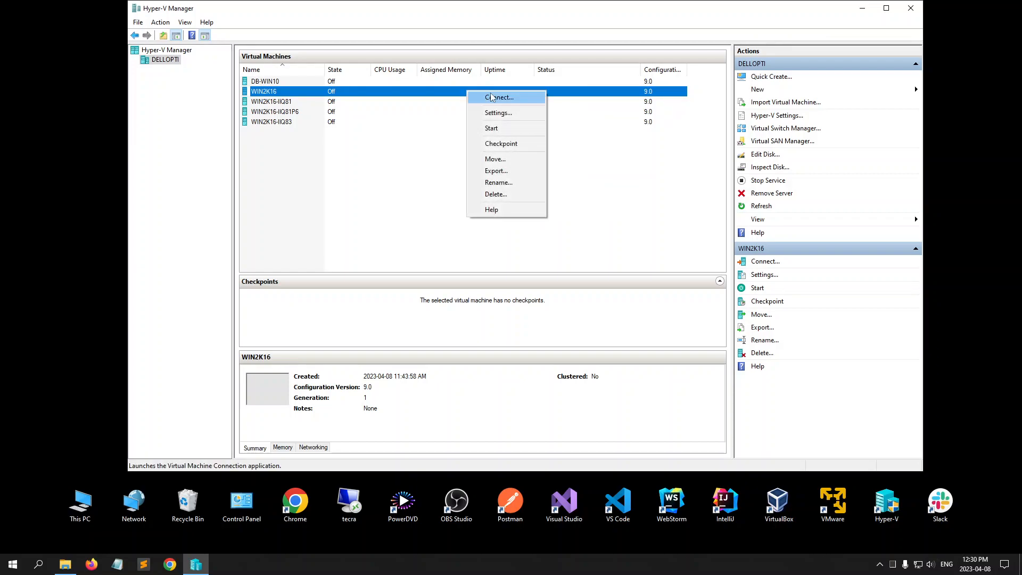
{"action": "left_click", "coordinate": [498, 174]}
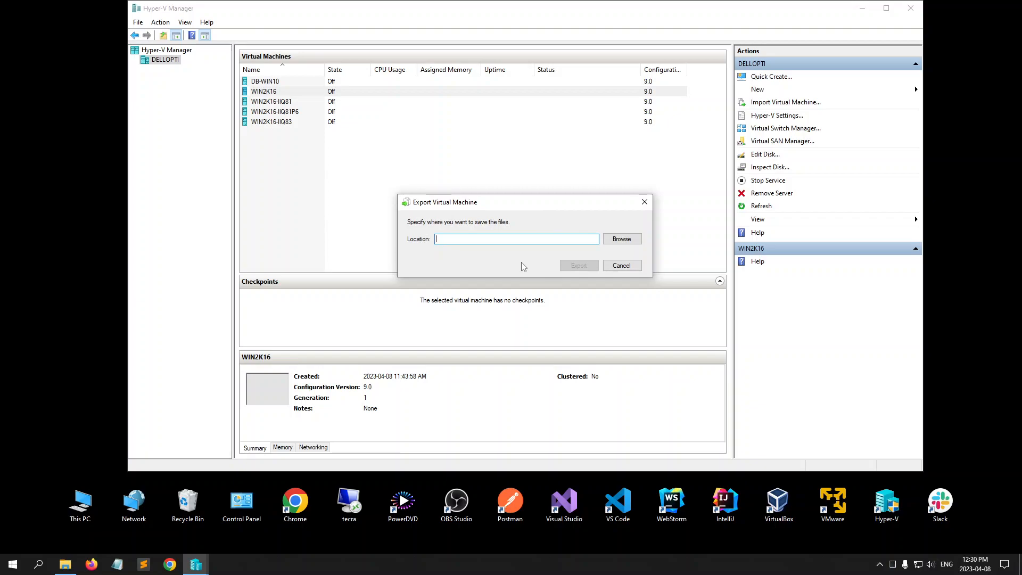
Step: Switch to File Explorer and open the VM READY TO GO folder on the VM Related (W:) drive
{"action": "left_click", "coordinate": [65, 564]}
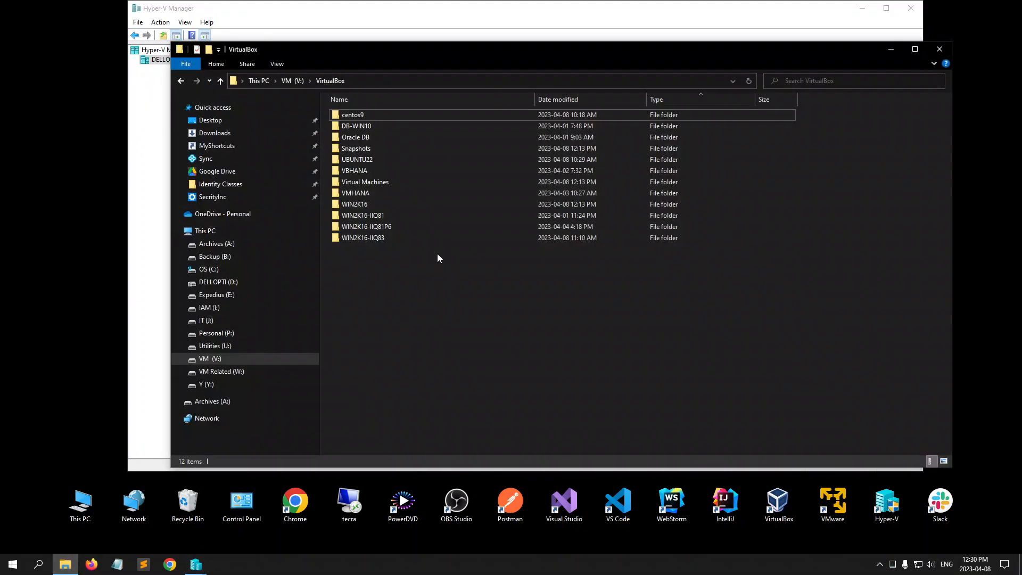
{"action": "left_click", "coordinate": [264, 81]}
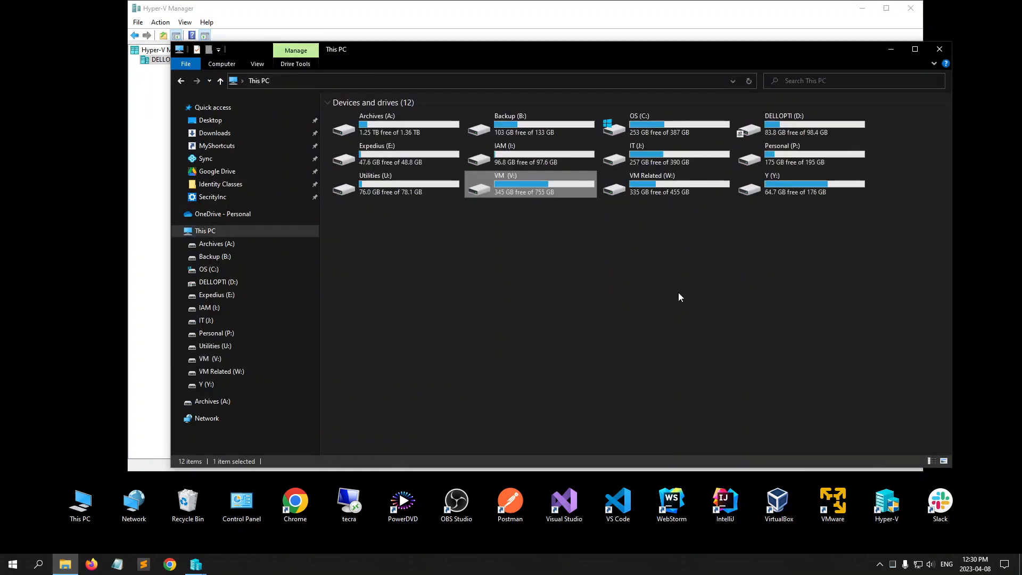
{"action": "double_click", "coordinate": [656, 183]}
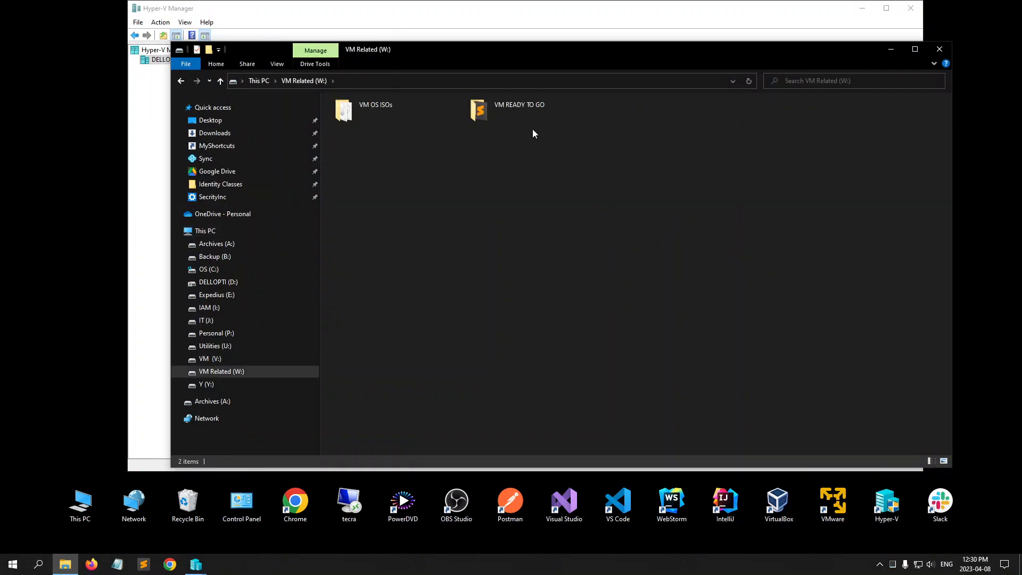
{"action": "left_click", "coordinate": [534, 113]}
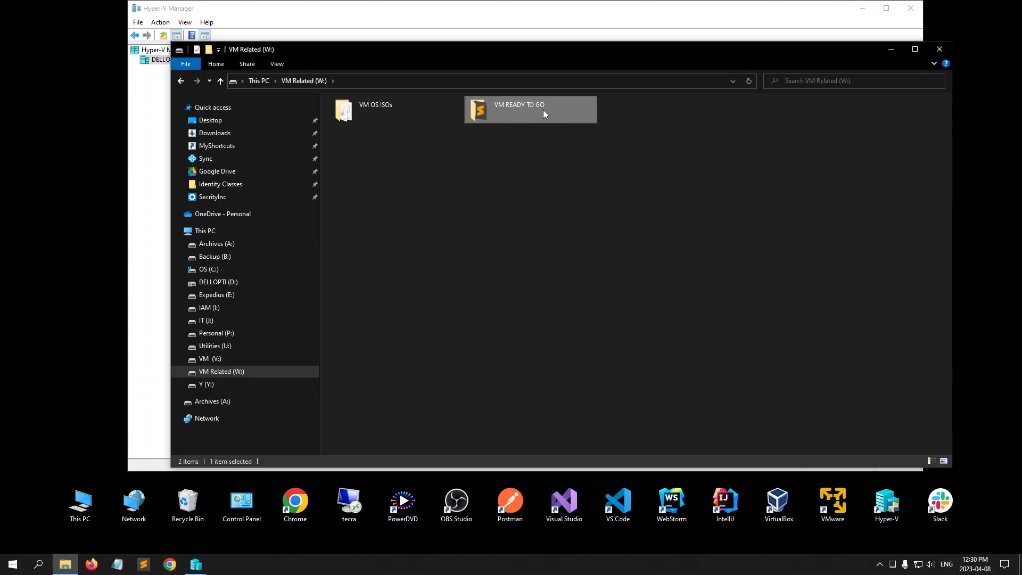
{"action": "double_click", "coordinate": [543, 110]}
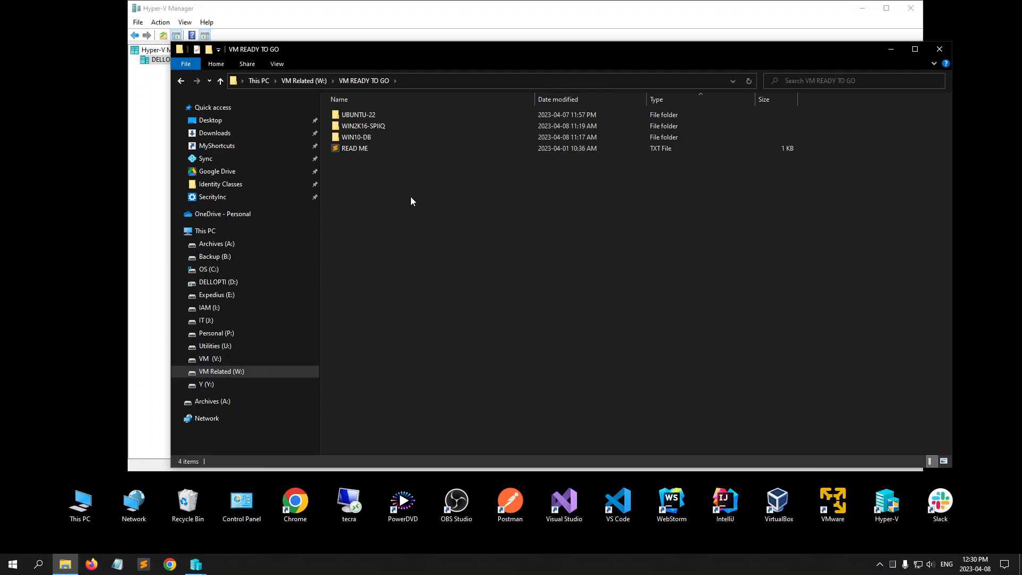
Step: Copy the VM READY TO GO folder's path and enter W:\VM READY TO GO as the export location in Hyper-V Manager
{"action": "mouse_move", "coordinate": [385, 128]}
{"action": "left_click_drag", "start_coordinate": [573, 46], "coordinate": [588, 272]}
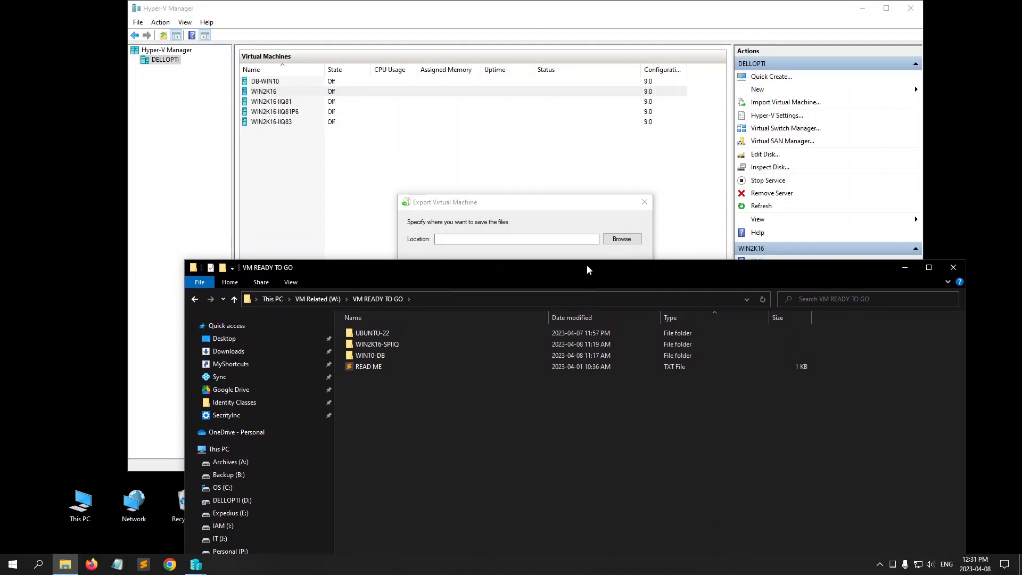
{"action": "left_click_drag", "start_coordinate": [472, 274], "coordinate": [460, 96]}
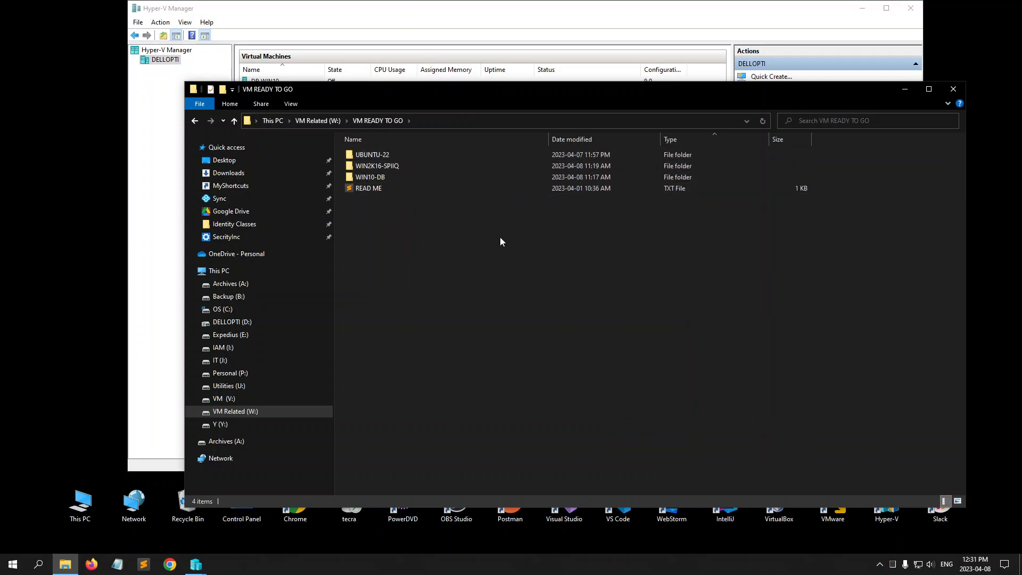
{"action": "left_click", "coordinate": [485, 120]}
{"action": "key", "text": "ctrl+c"}
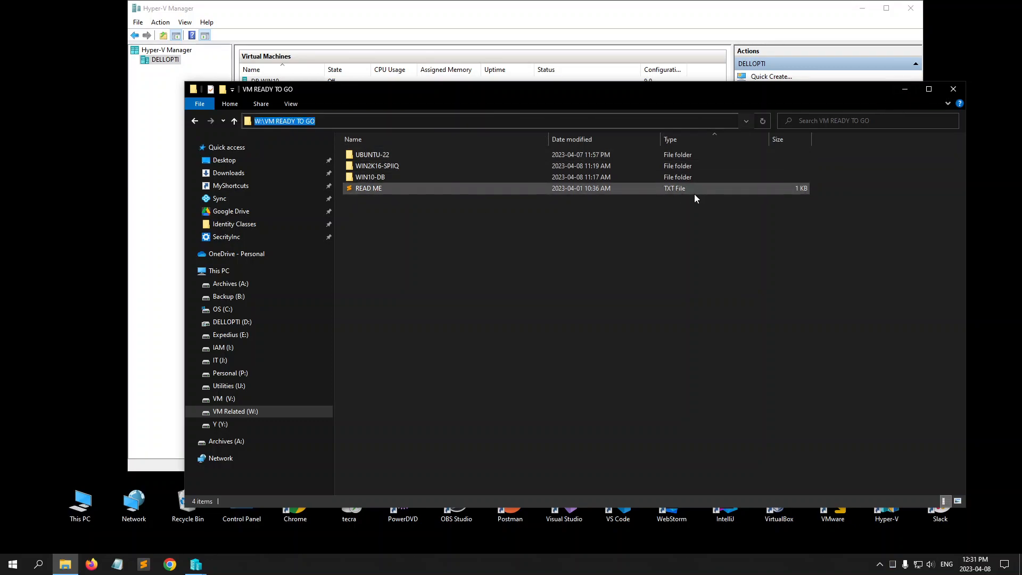
{"action": "left_click", "coordinate": [904, 89]}
{"action": "key", "text": "ctrl+v"}
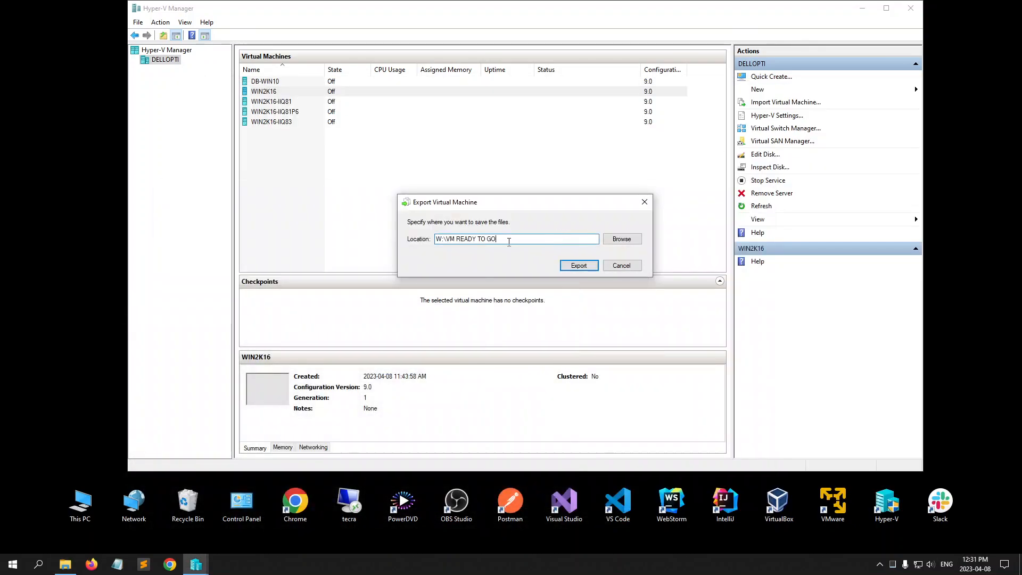
Step: Choose the VM READY TO GO folder in the folder picker and export the WIN2K16 virtual machine there
{"action": "left_click", "coordinate": [621, 239]}
{"action": "left_click", "coordinate": [590, 237]}
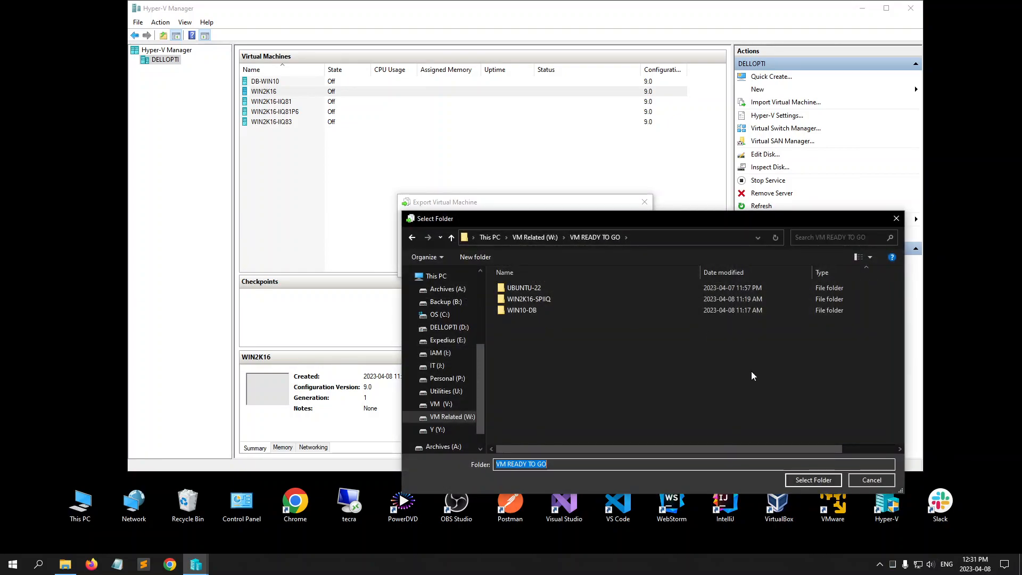
{"action": "left_click", "coordinate": [805, 480]}
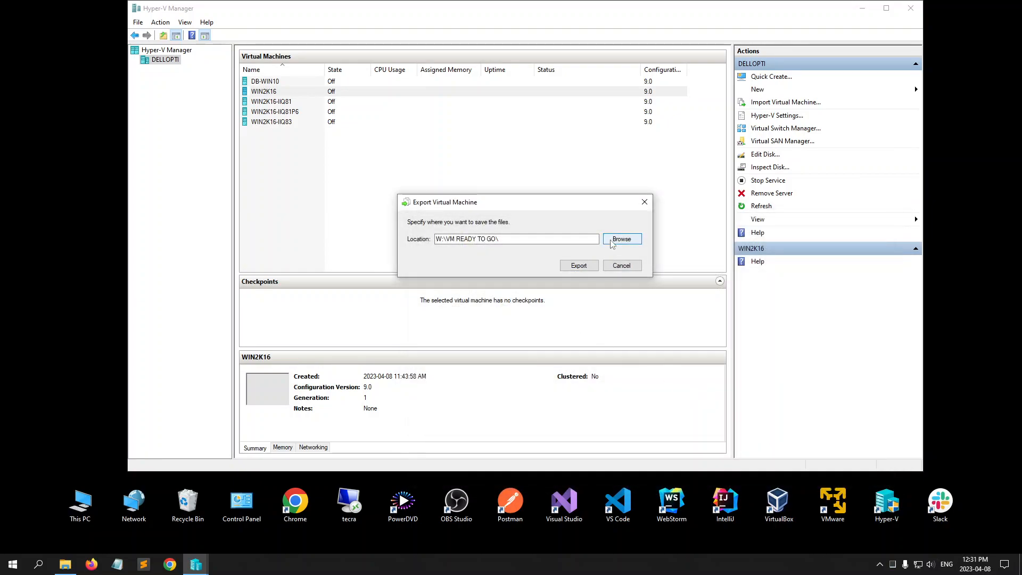
{"action": "left_click", "coordinate": [579, 266]}
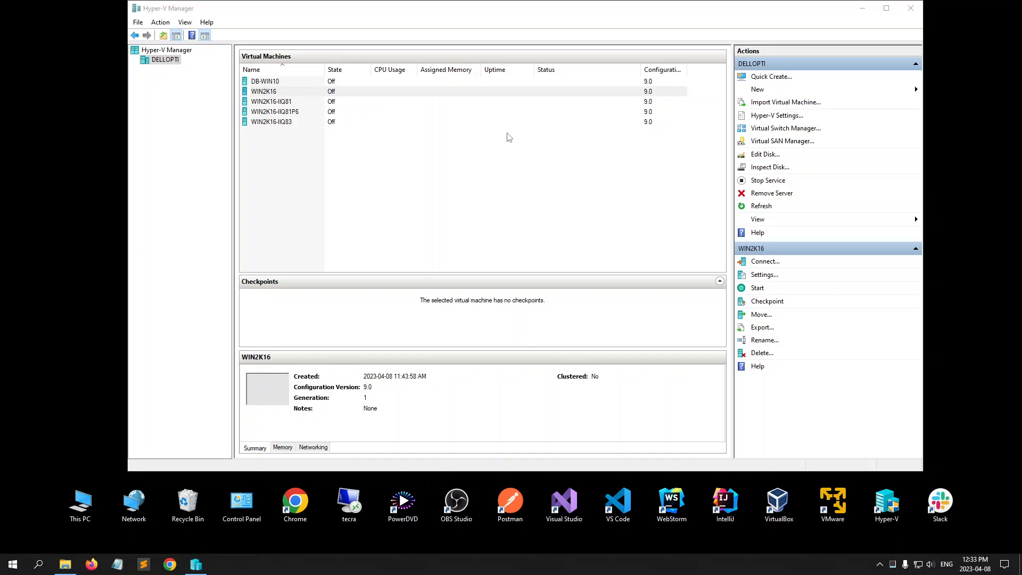
Step: Switch to File Explorer and open the Virtual Hard Disks folder inside the exported WIN2K16 folder
{"action": "left_click", "coordinate": [73, 565]}
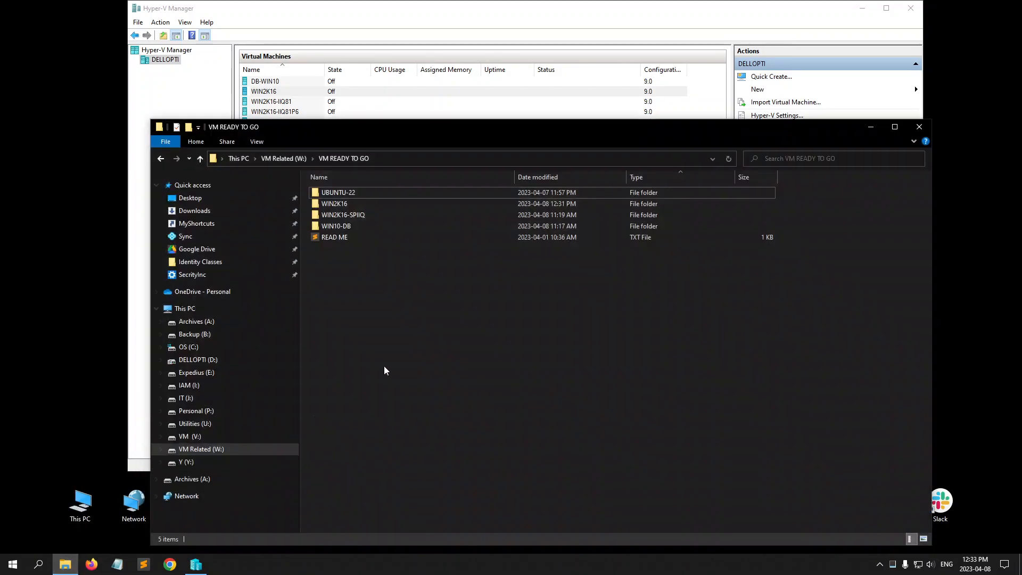
{"action": "left_click", "coordinate": [341, 202]}
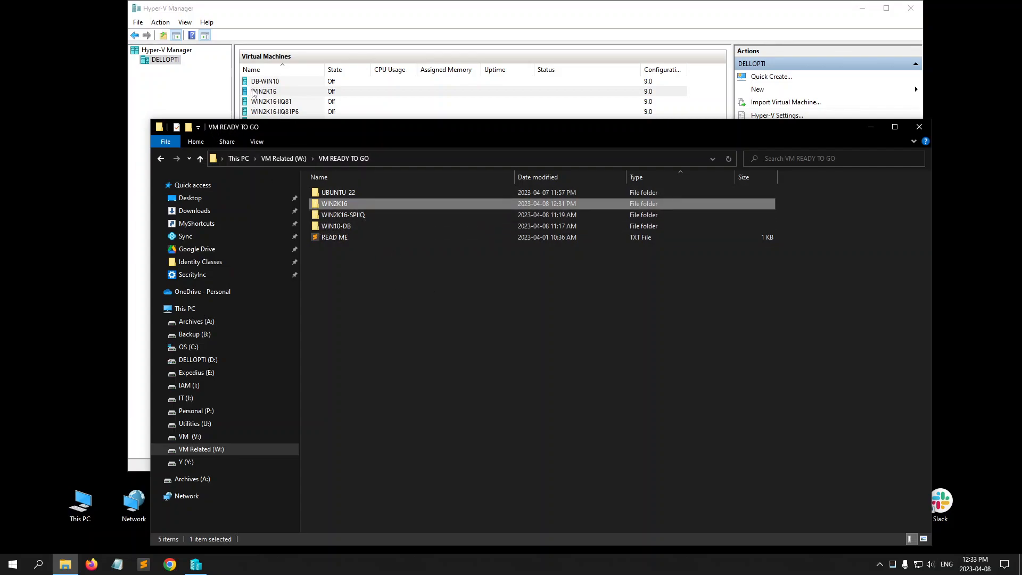
{"action": "double_click", "coordinate": [375, 206]}
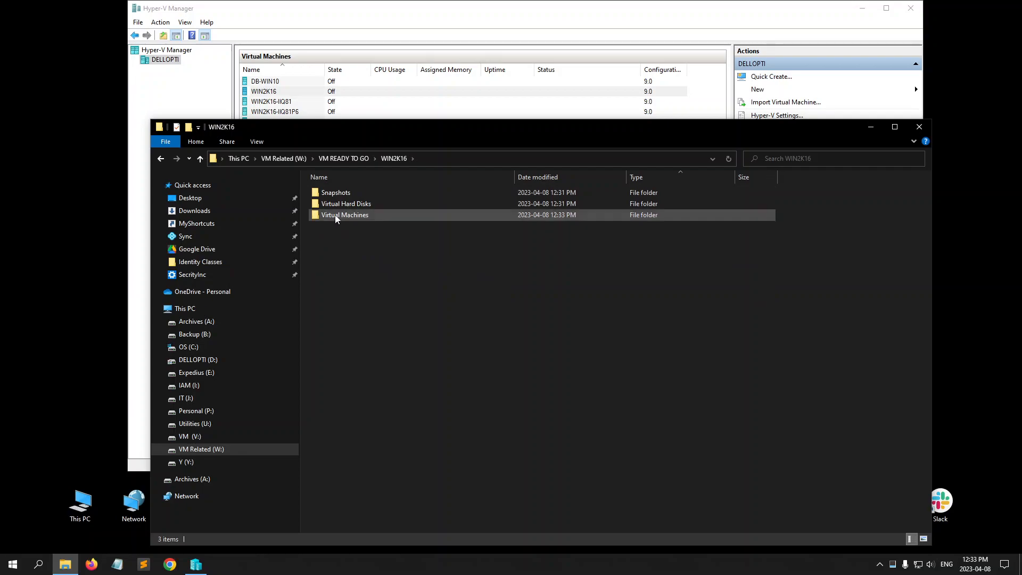
{"action": "mouse_move", "coordinate": [380, 204]}
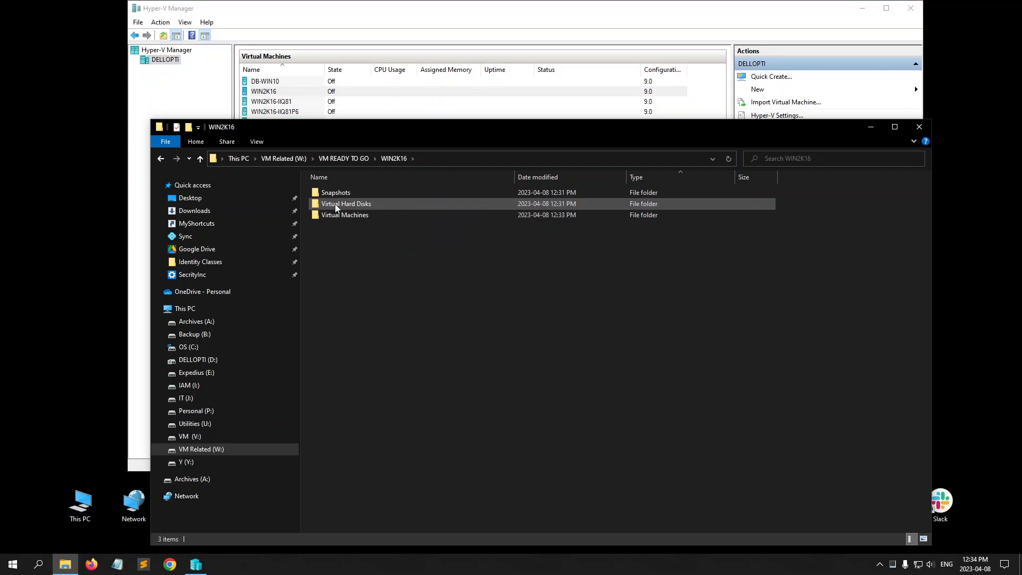
{"action": "double_click", "coordinate": [390, 207]}
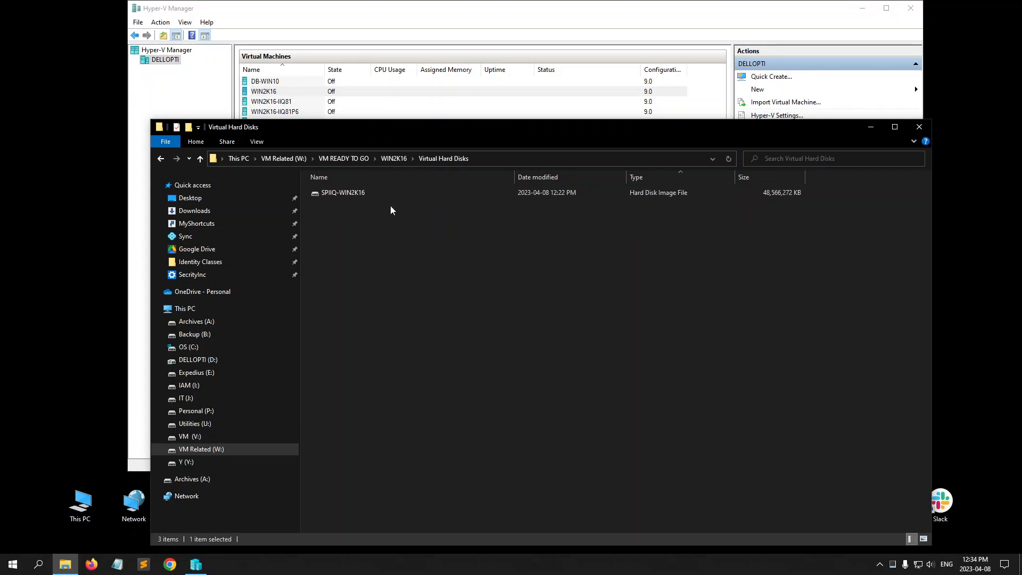
Step: Copy the SPIIQ-WIN2K16 hard disk image file from the exported machine's Virtual Hard Disks folder
{"action": "left_click", "coordinate": [343, 194]}
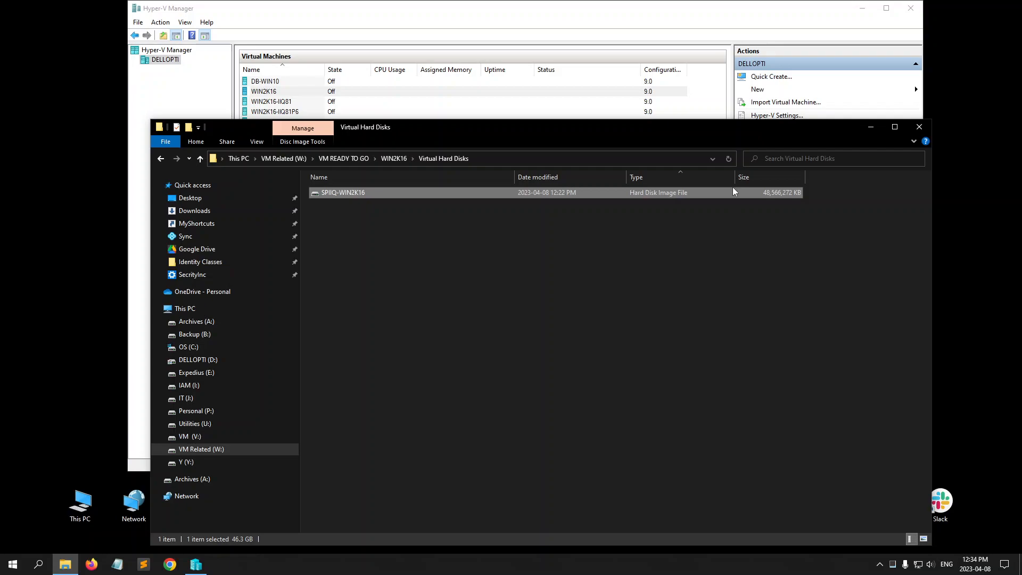
{"action": "left_click_drag", "start_coordinate": [717, 126], "coordinate": [704, 97]}
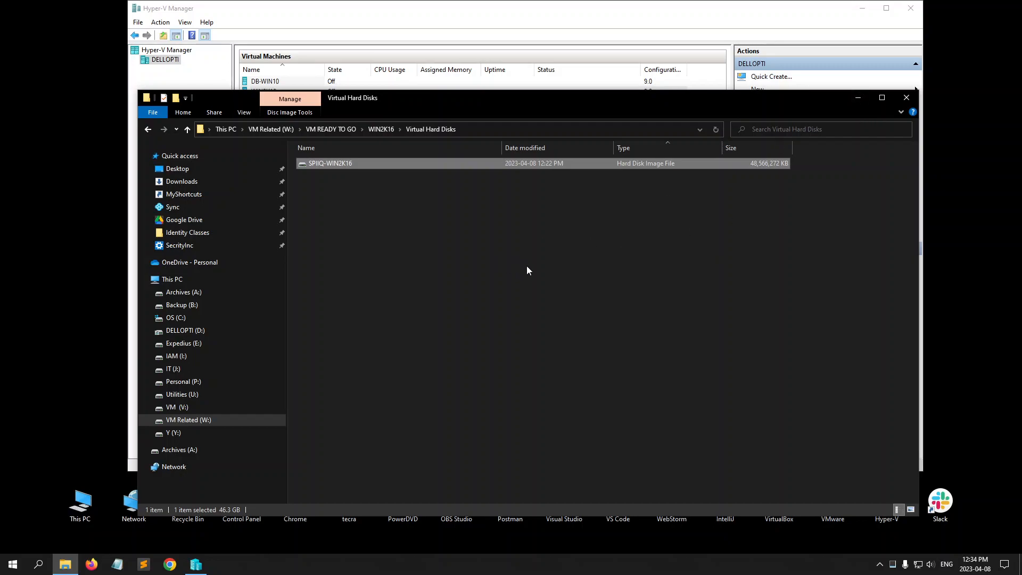
{"action": "right_click", "coordinate": [404, 165]}
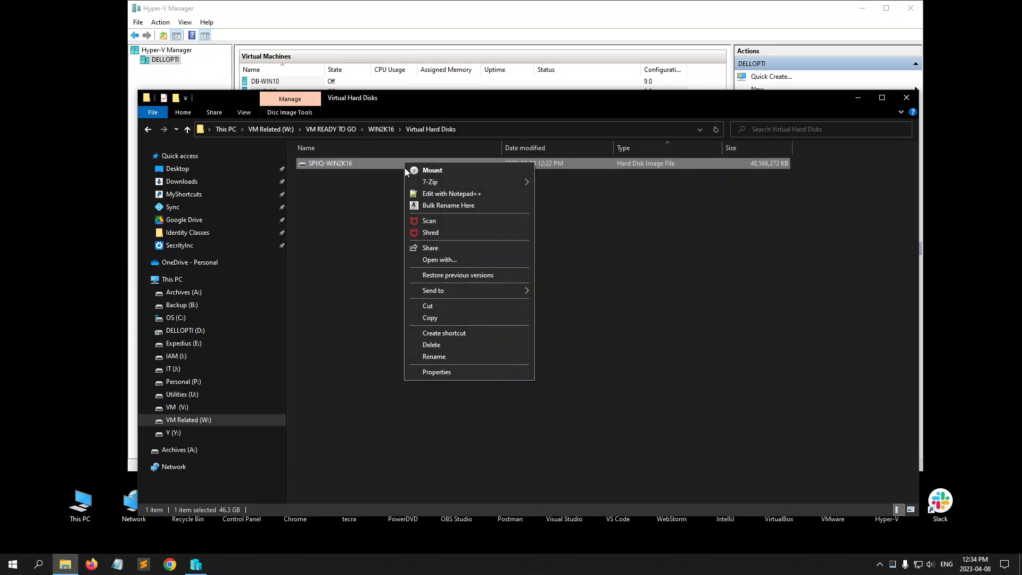
{"action": "left_click", "coordinate": [438, 318]}
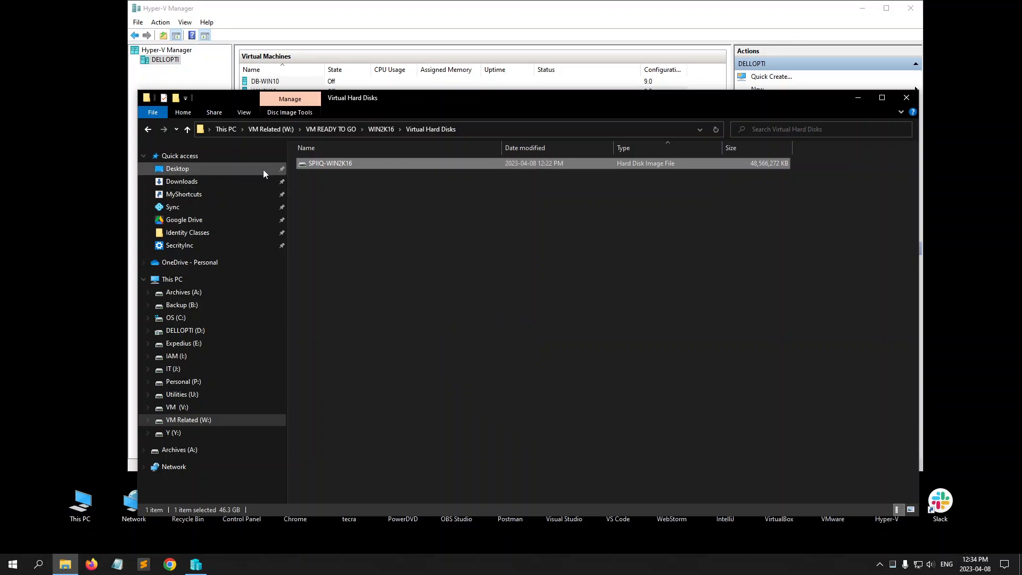
Step: Create a folder named WIN2K16-V1 inside the VirtualBox folder on the VM (V:) drive
{"action": "left_click", "coordinate": [229, 130]}
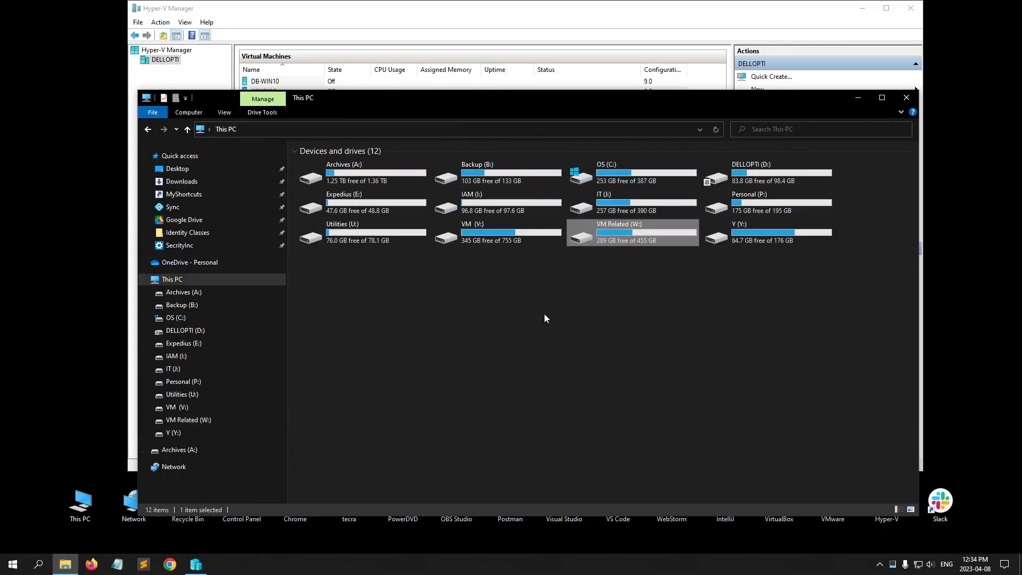
{"action": "left_click", "coordinate": [508, 232]}
{"action": "double_click", "coordinate": [507, 230]}
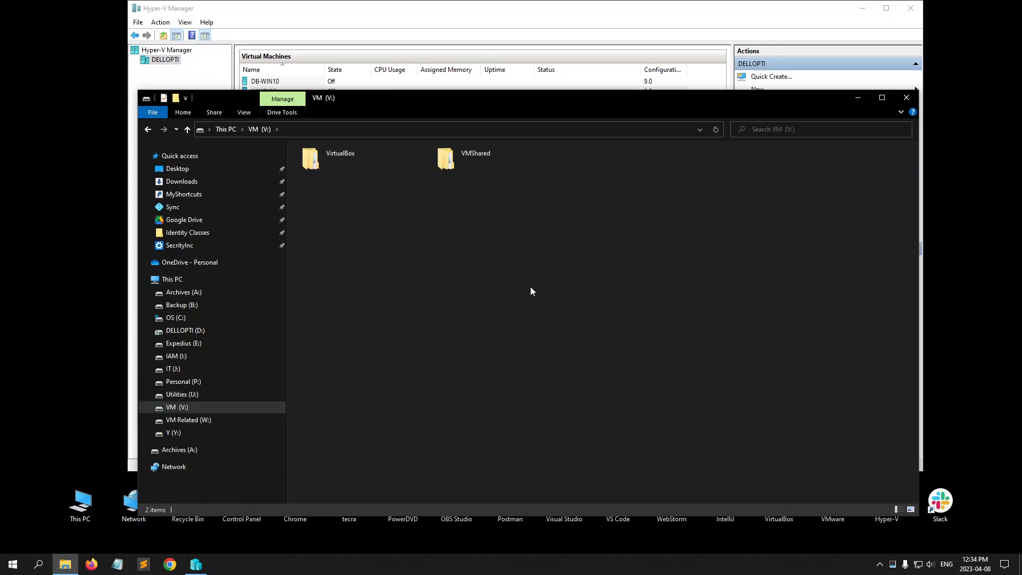
{"action": "double_click", "coordinate": [364, 164]}
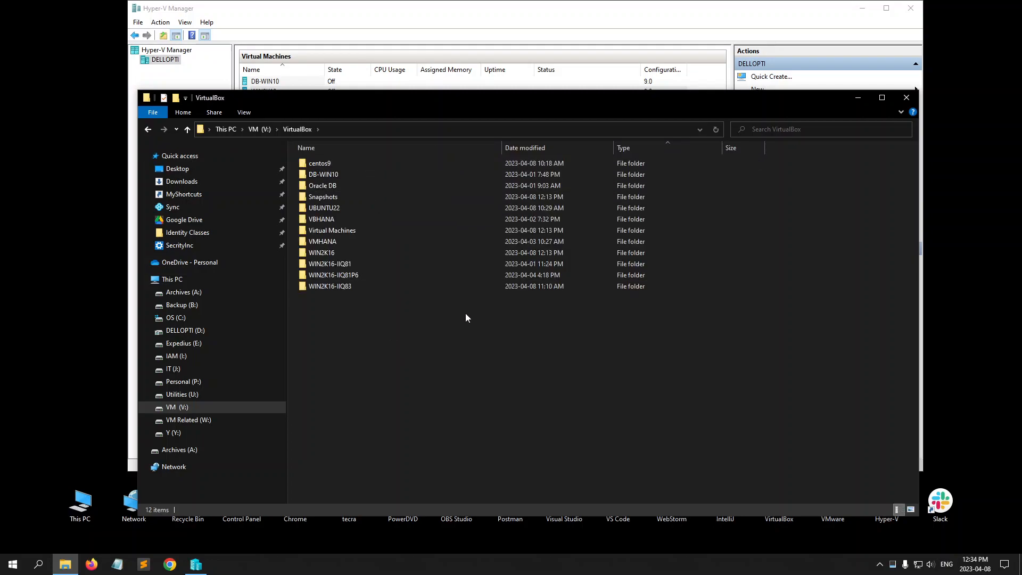
{"action": "left_click", "coordinate": [176, 98]}
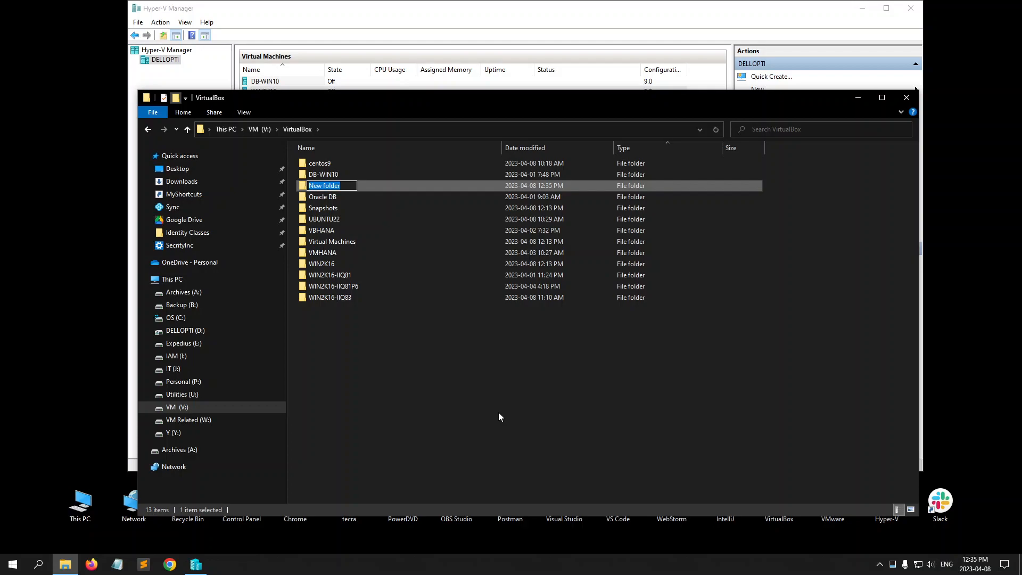
{"action": "type", "text": "WIN2K16-V1"}
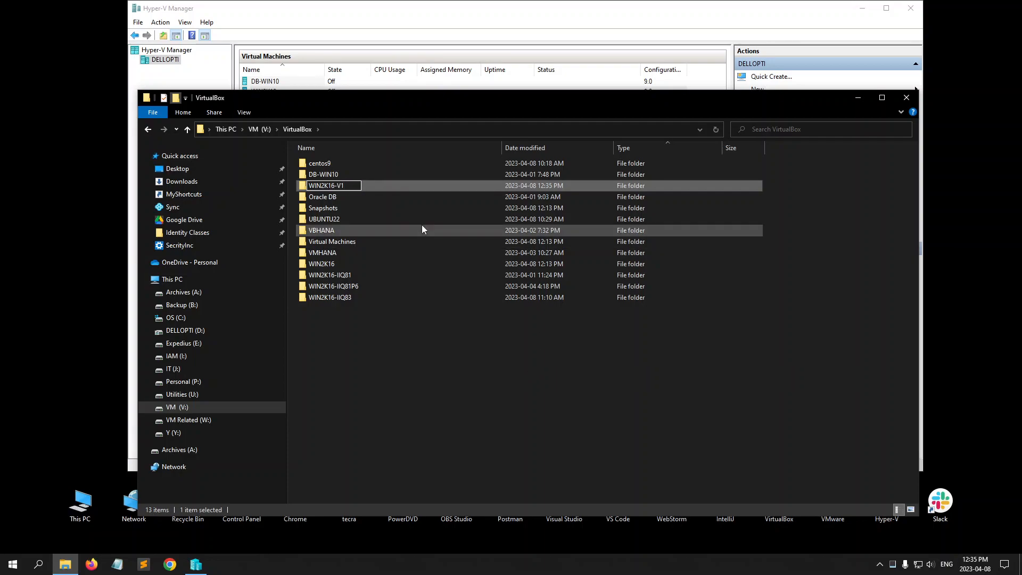
{"action": "left_click", "coordinate": [412, 185]}
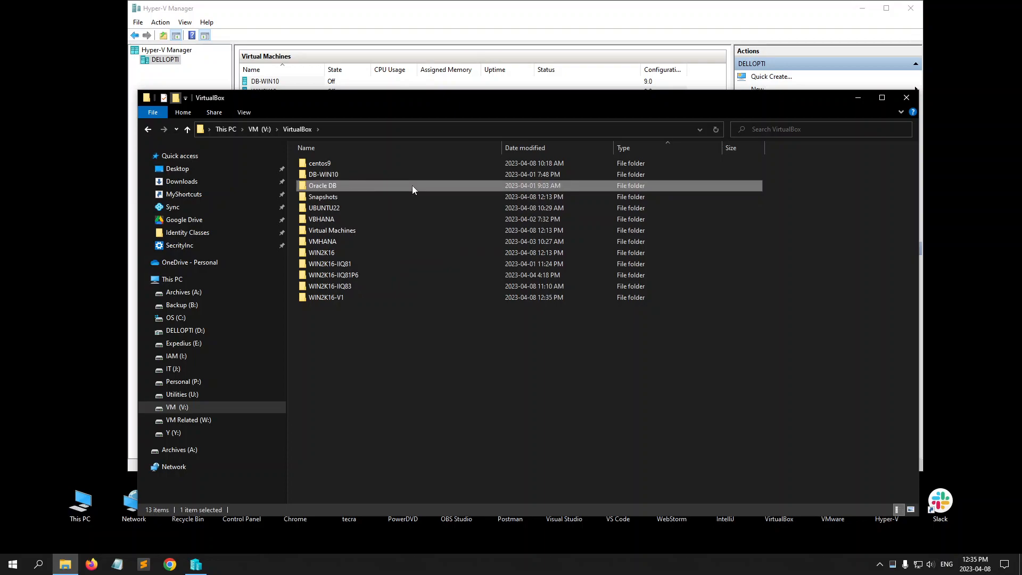
Step: Paste the copied SPIIQ-WIN2K16 hard disk image into the new WIN2K16-V1 folder
{"action": "double_click", "coordinate": [404, 296]}
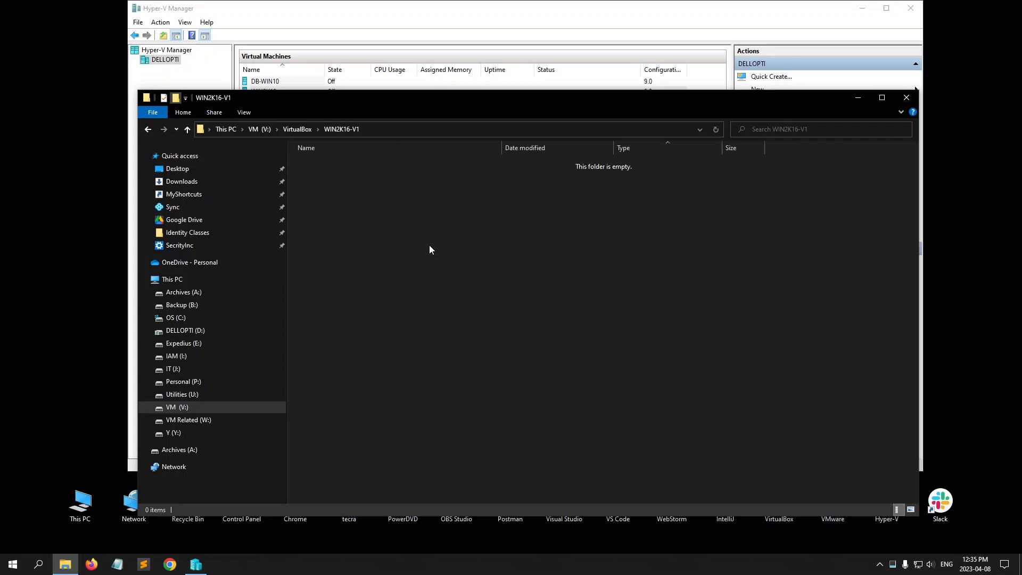
{"action": "right_click", "coordinate": [384, 206]}
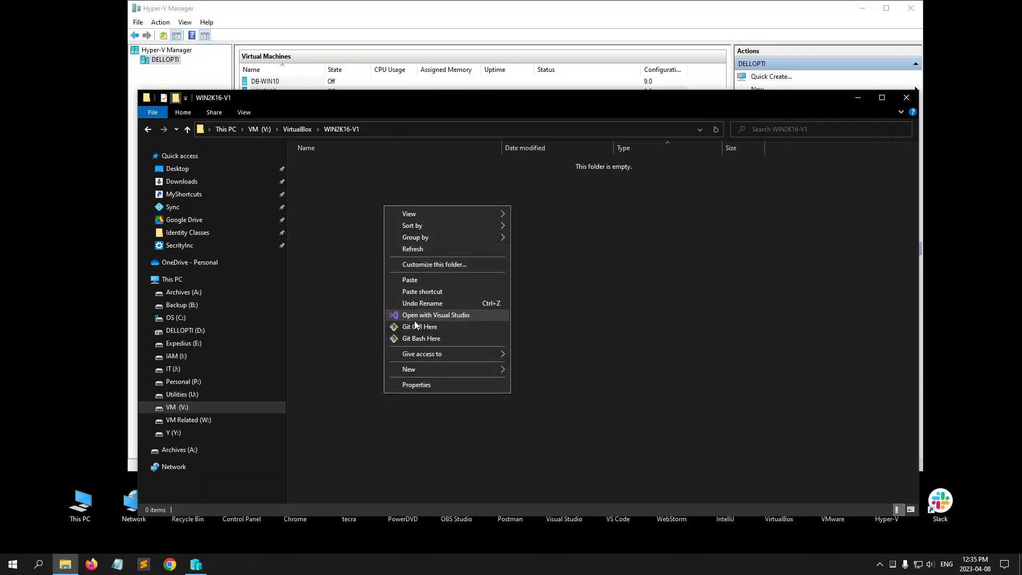
{"action": "left_click", "coordinate": [419, 282]}
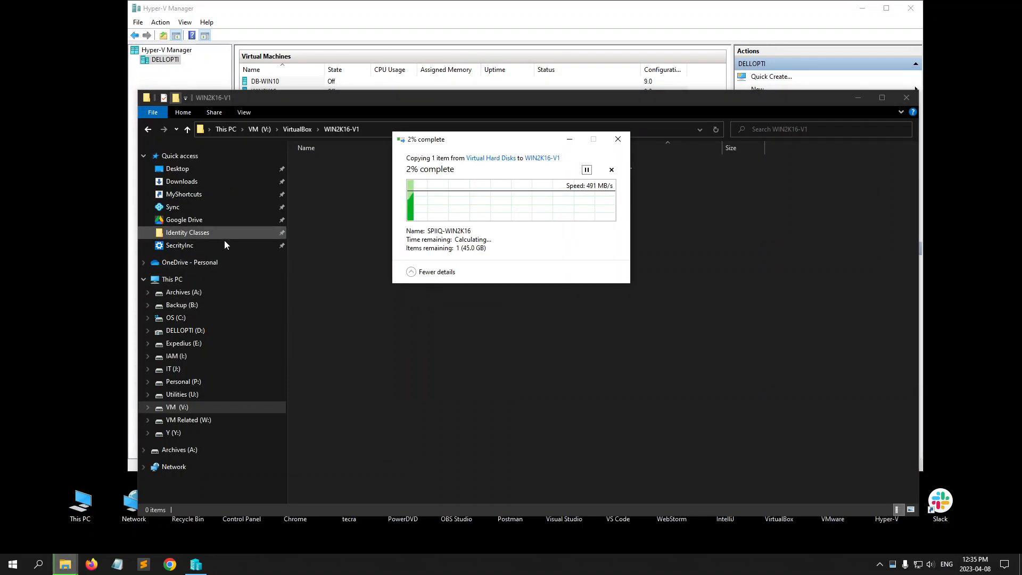
Step: Open the VM Related (W:) drive in a new window and arrange it side by side with the WIN2K16-V1 folder window
{"action": "right_click", "coordinate": [202, 422]}
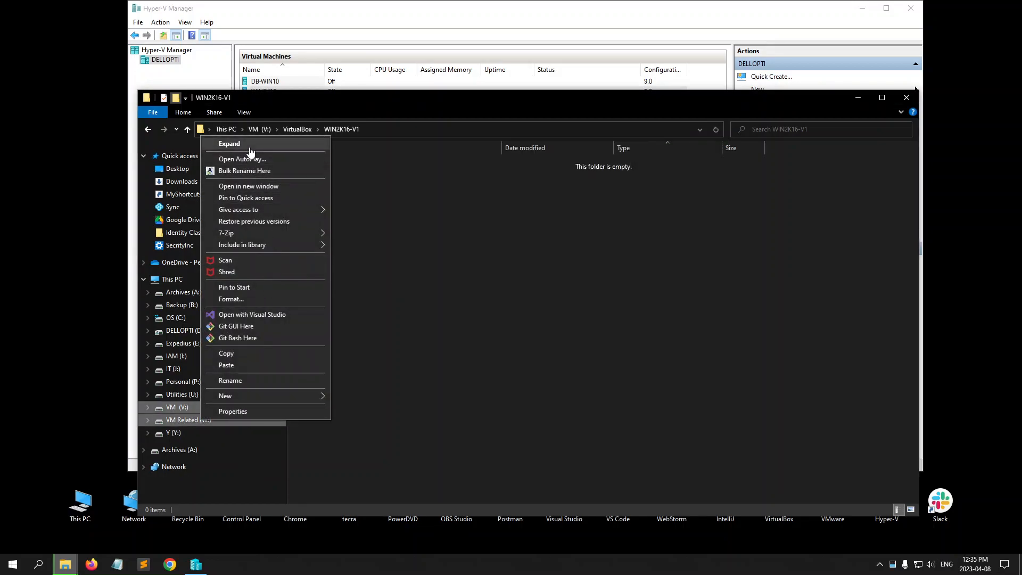
{"action": "left_click", "coordinate": [249, 187]}
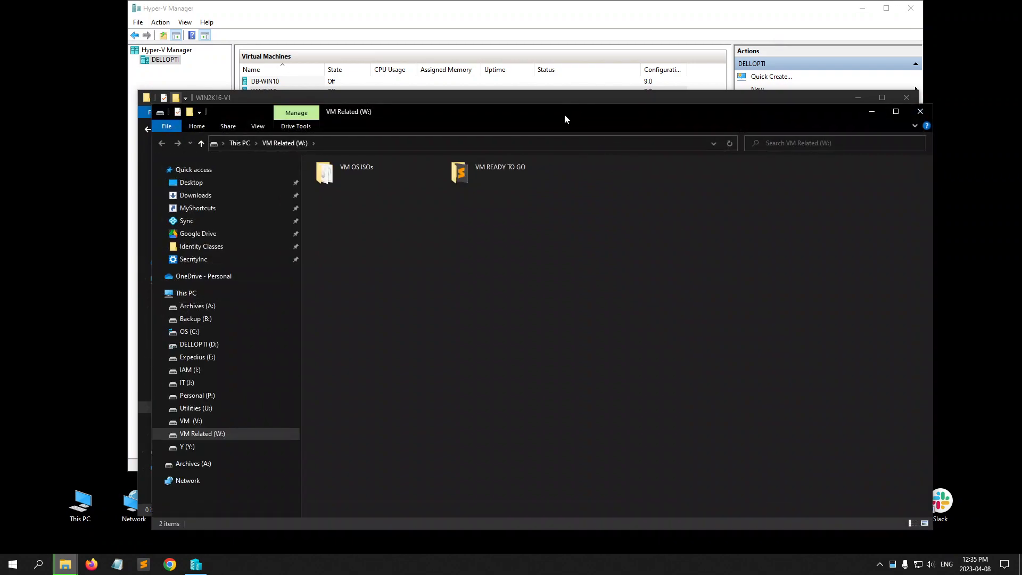
{"action": "left_click_drag", "start_coordinate": [564, 113], "coordinate": [637, 112]}
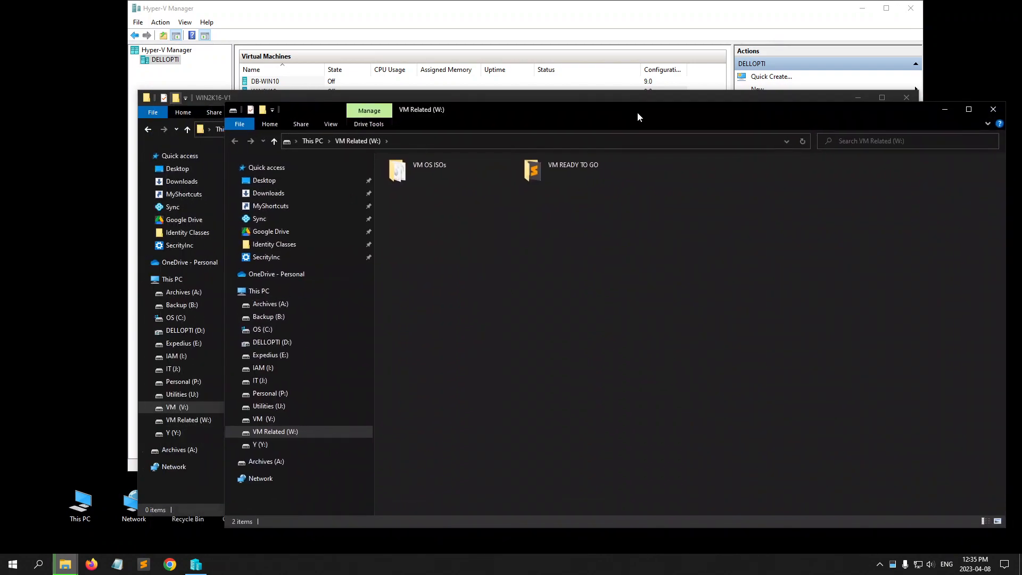
{"action": "left_click_drag", "start_coordinate": [223, 217], "coordinate": [309, 216]}
{"action": "left_click_drag", "start_coordinate": [564, 217], "coordinate": [575, 217]}
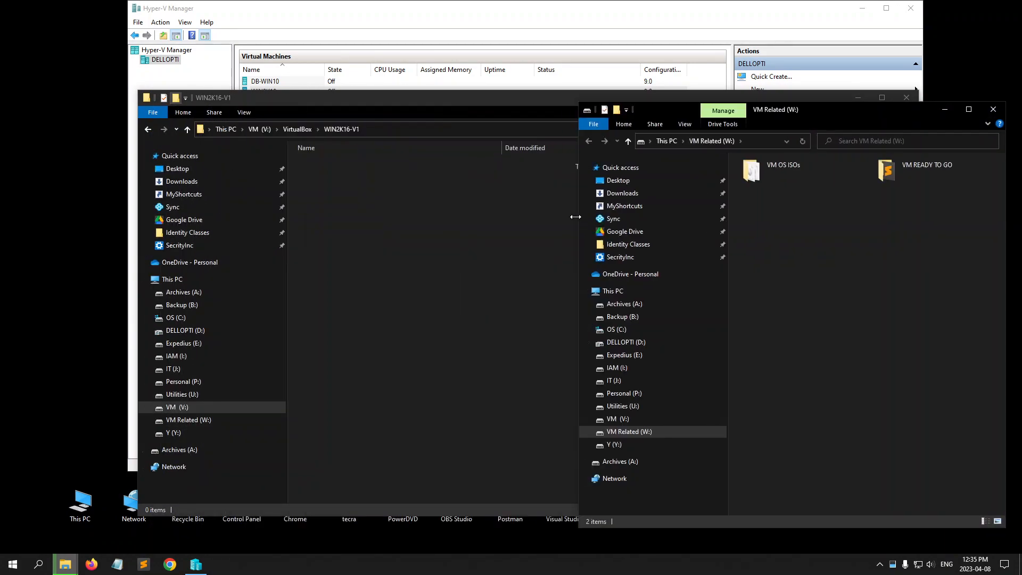
{"action": "left_click", "coordinate": [535, 184]}
{"action": "left_click_drag", "start_coordinate": [919, 249], "coordinate": [570, 285]}
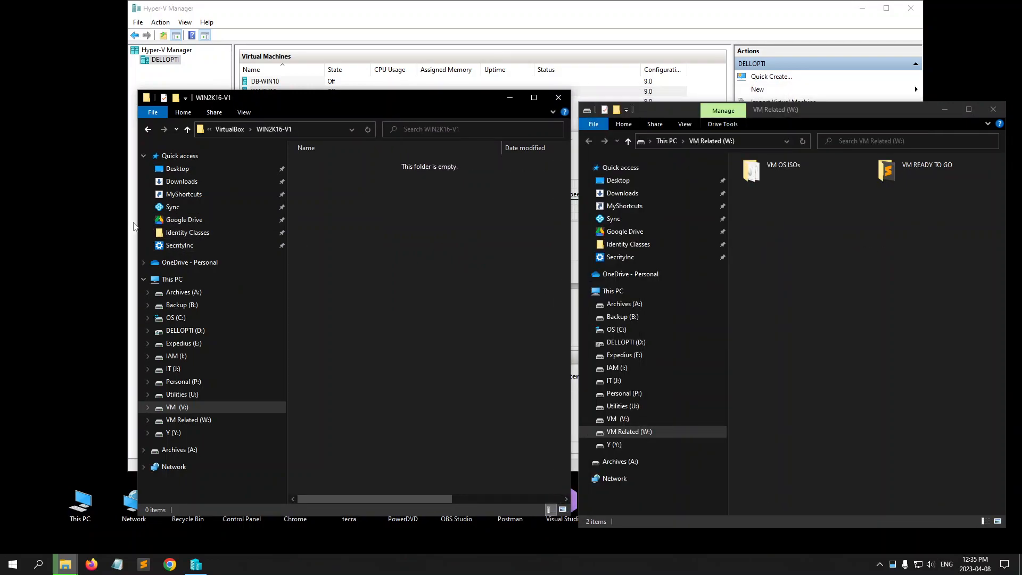
Step: Widen the WIN2K16-V1 and VM Related (W:) folder windows so their file lists are easier to compare
{"action": "left_click_drag", "start_coordinate": [137, 223], "coordinate": [42, 234]}
{"action": "left_click", "coordinate": [908, 227]}
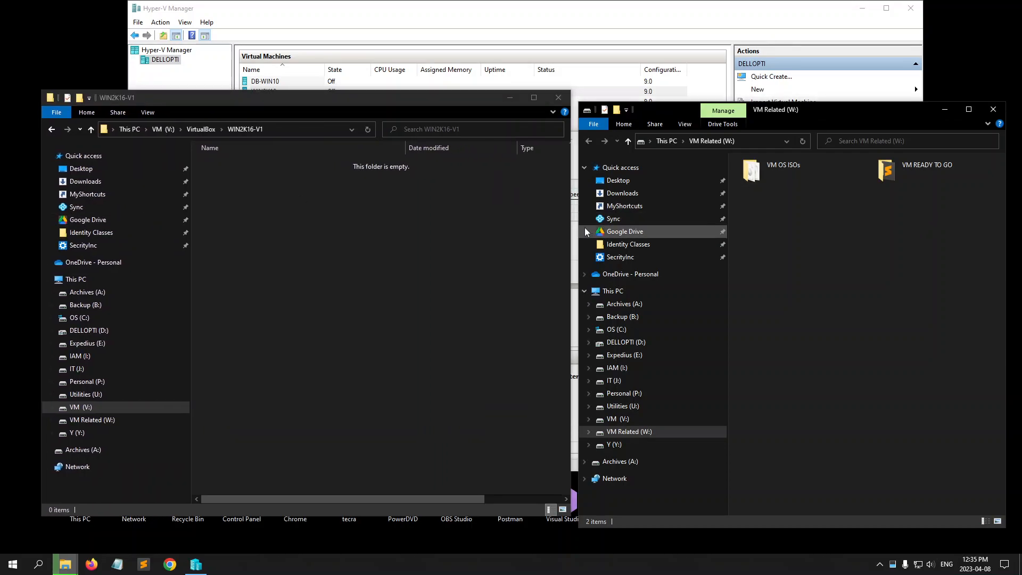
{"action": "left_click_drag", "start_coordinate": [573, 225], "coordinate": [507, 227]}
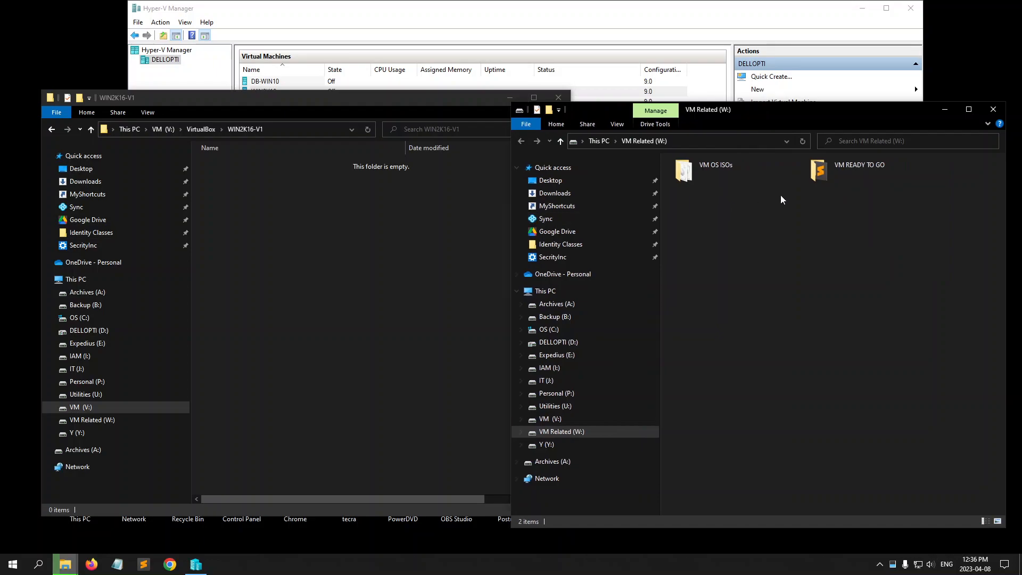
Step: On the VM Related (W:) drive, open VM READY TO GO, WIN2K16, Virtual Hard Disks and select the SPIIQ-WIN2K16 disk image
{"action": "double_click", "coordinate": [831, 172]}
{"action": "left_click", "coordinate": [752, 140]}
{"action": "left_click", "coordinate": [796, 256]}
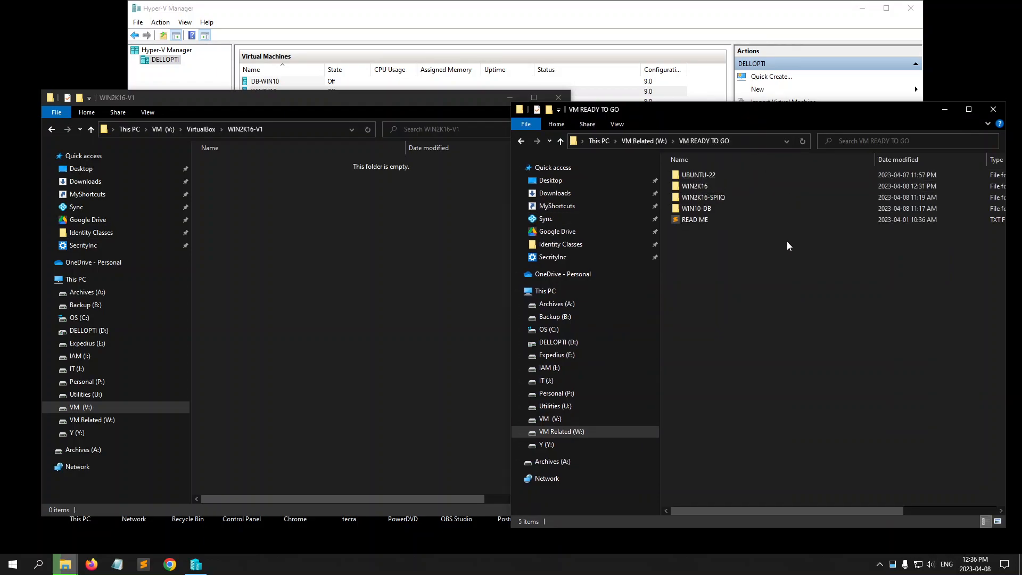
{"action": "double_click", "coordinate": [701, 186]}
{"action": "double_click", "coordinate": [712, 188]}
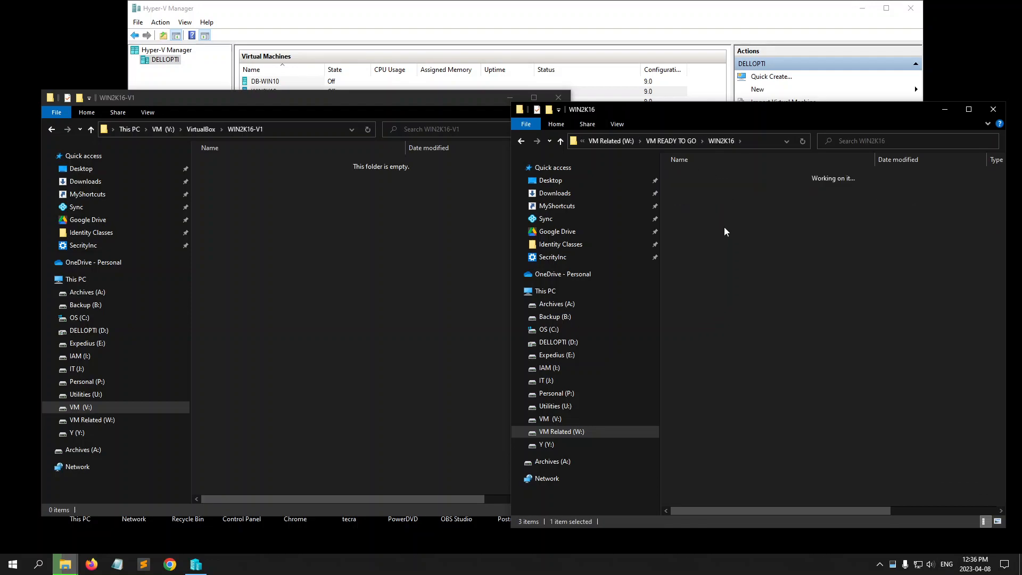
{"action": "left_click", "coordinate": [707, 174]}
{"action": "left_click_drag", "start_coordinate": [817, 510], "coordinate": [644, 447]}
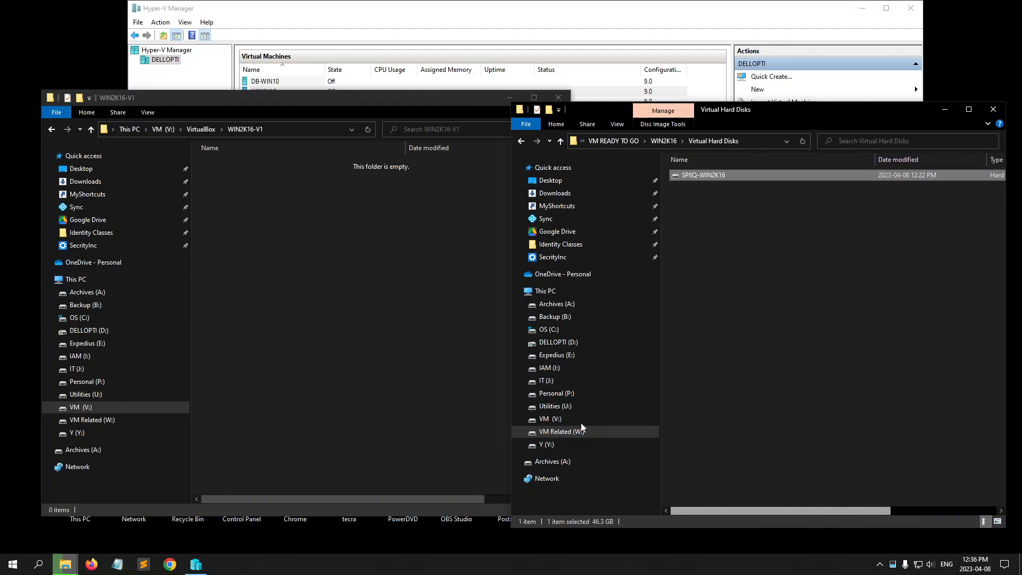
Step: Bring up the copy progress of SPIIQ-WIN2K16 into WIN2K16-V1 and move it clear of the file lists
{"action": "left_click", "coordinate": [401, 330]}
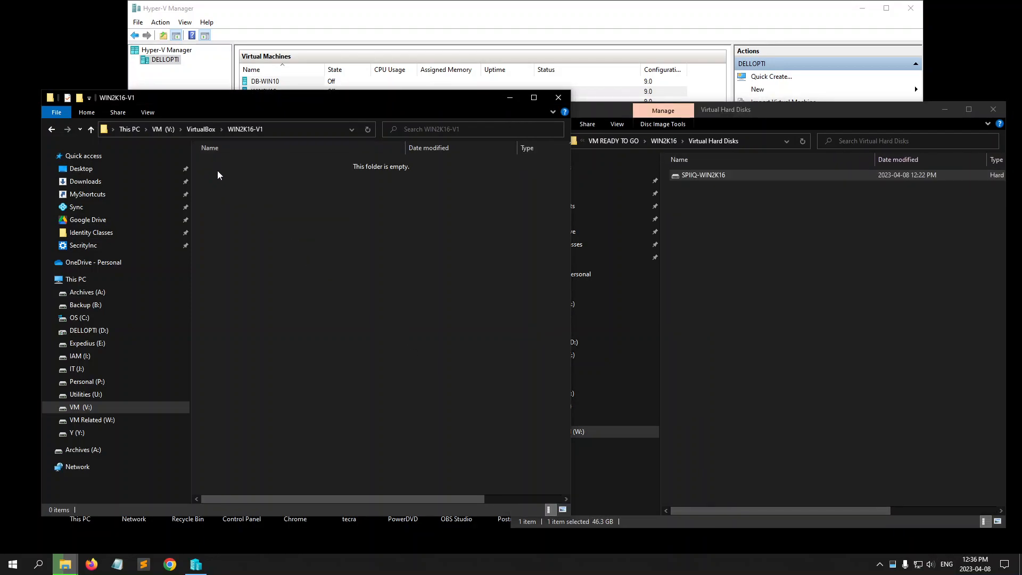
{"action": "left_click", "coordinate": [65, 564]}
{"action": "left_click", "coordinate": [117, 518]}
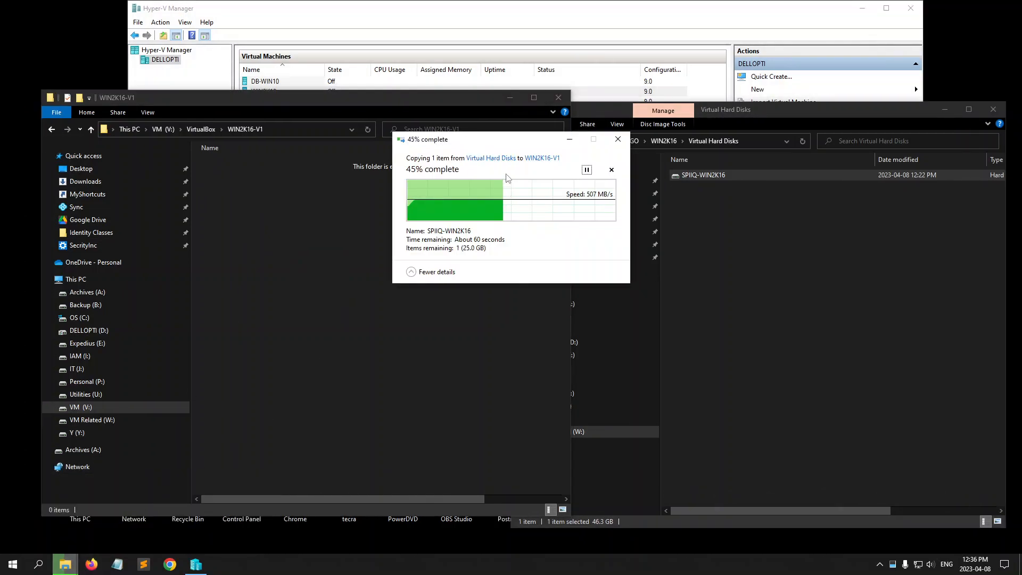
{"action": "left_click_drag", "start_coordinate": [508, 143], "coordinate": [524, 384]}
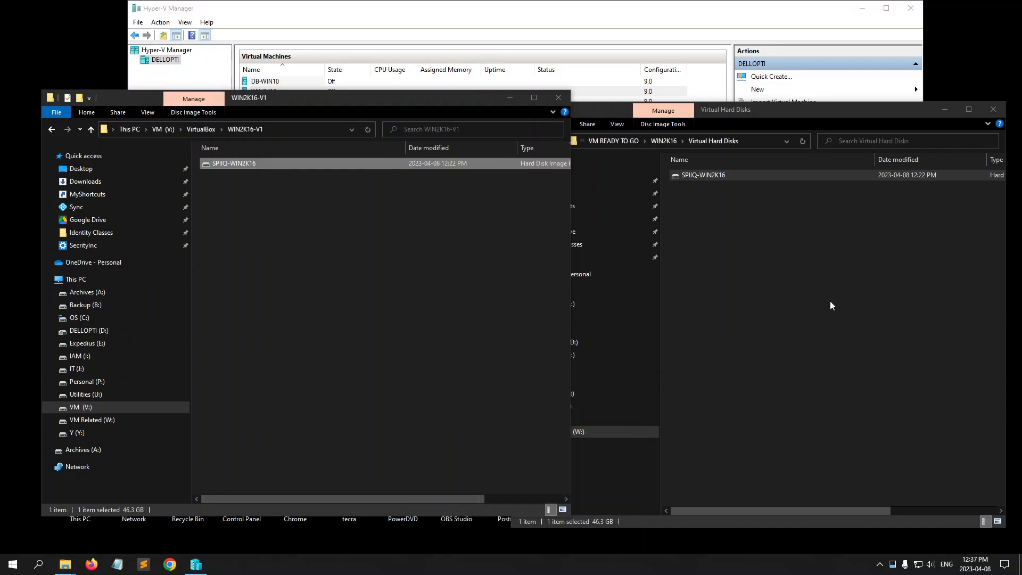
Step: Check the copied SPIIQ-WIN2K16 disk image, close the Virtual Hard Disks window and minimize the WIN2K16-V1 window
{"action": "left_click", "coordinate": [410, 268]}
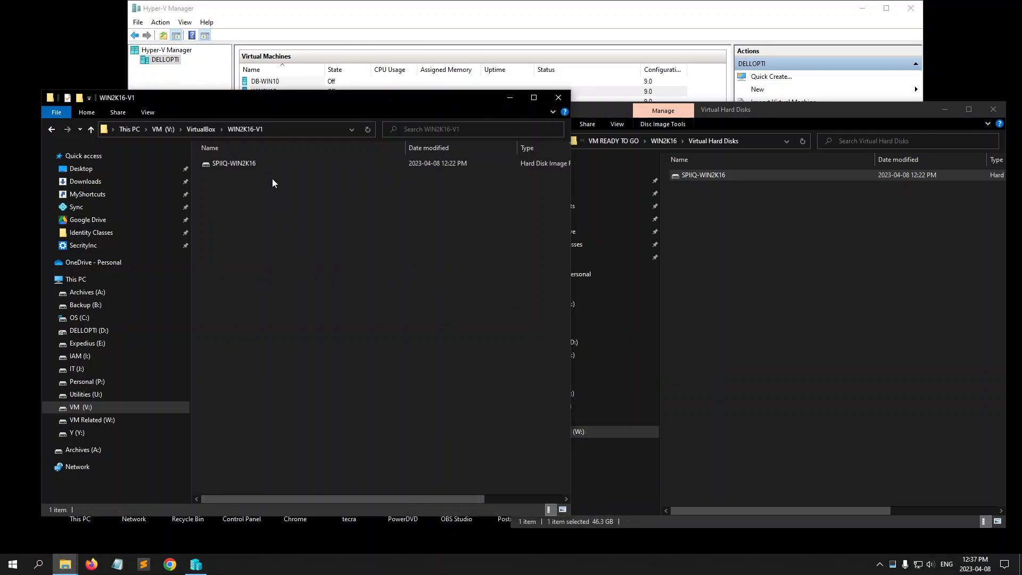
{"action": "left_click", "coordinate": [261, 160]}
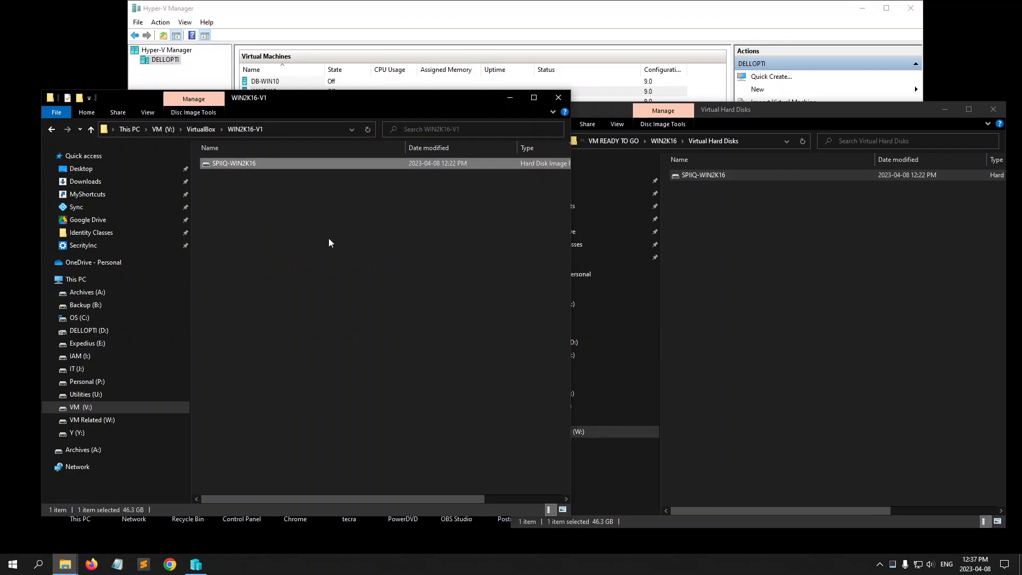
{"action": "left_click", "coordinate": [933, 170]}
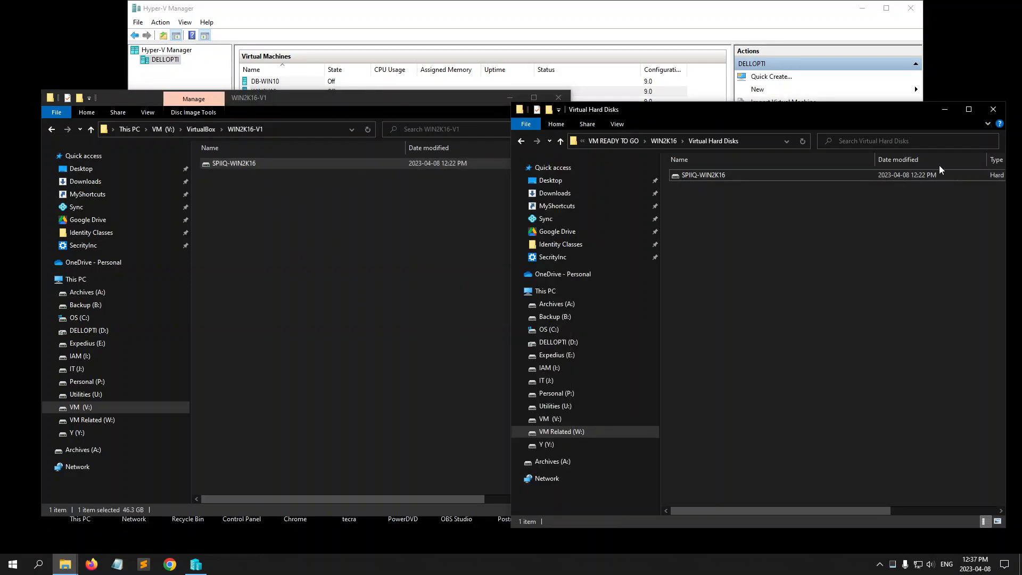
{"action": "left_click", "coordinate": [992, 111]}
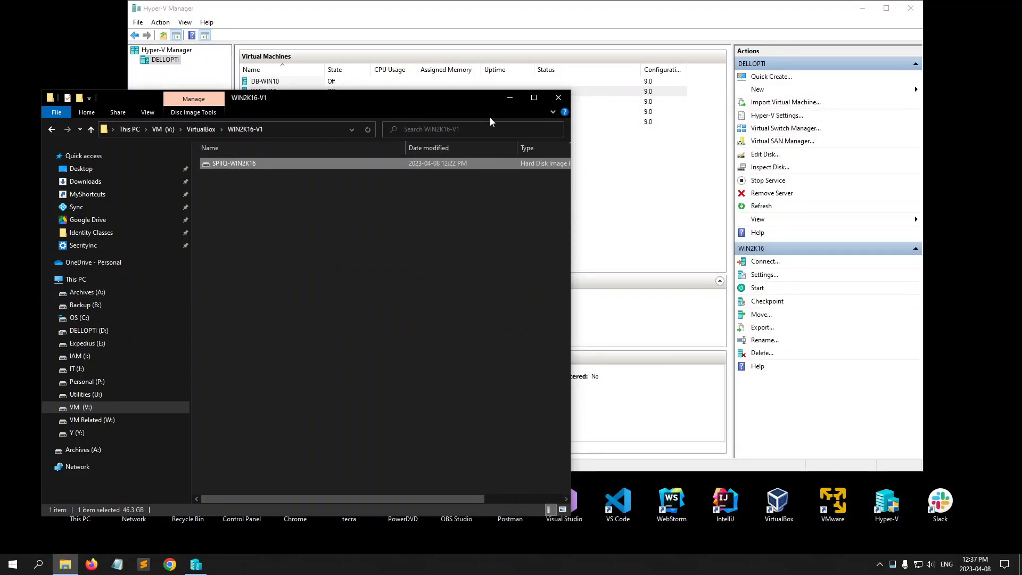
{"action": "left_click", "coordinate": [510, 99]}
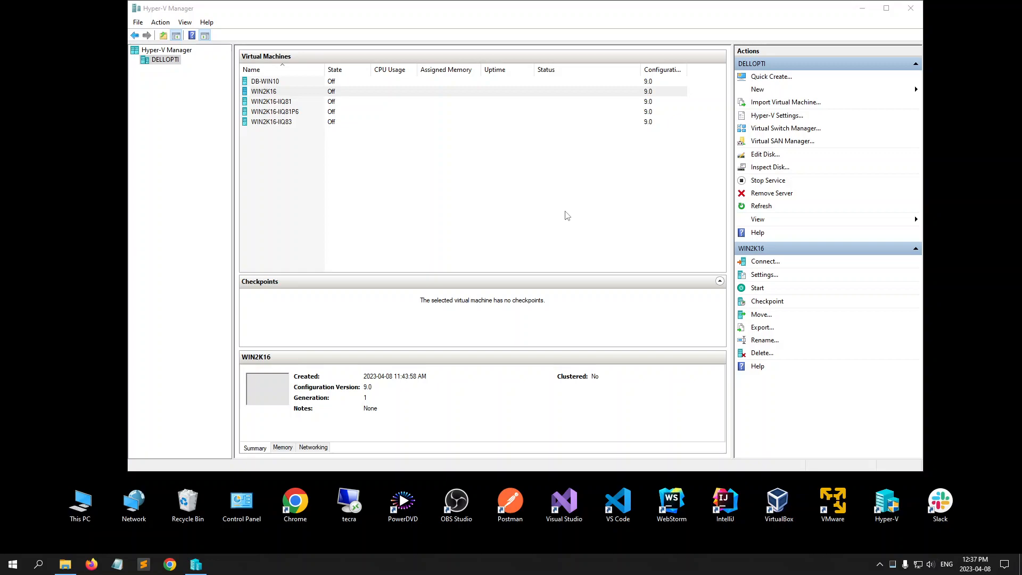
Step: Start the New Virtual Machine Wizard in Hyper-V Manager and advance to the Specify Name and Location page
{"action": "left_click", "coordinate": [775, 91]}
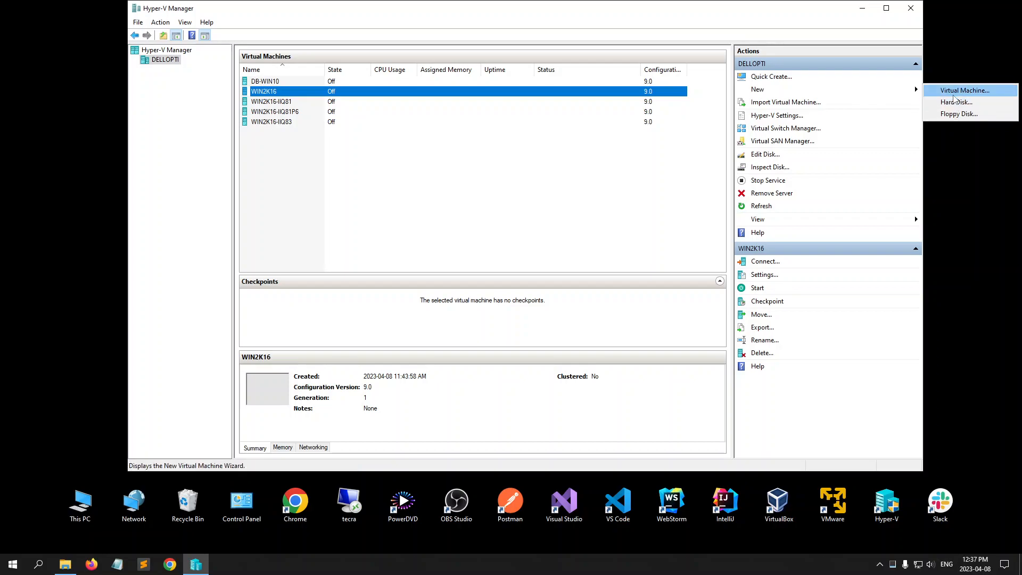
{"action": "left_click", "coordinate": [530, 203]}
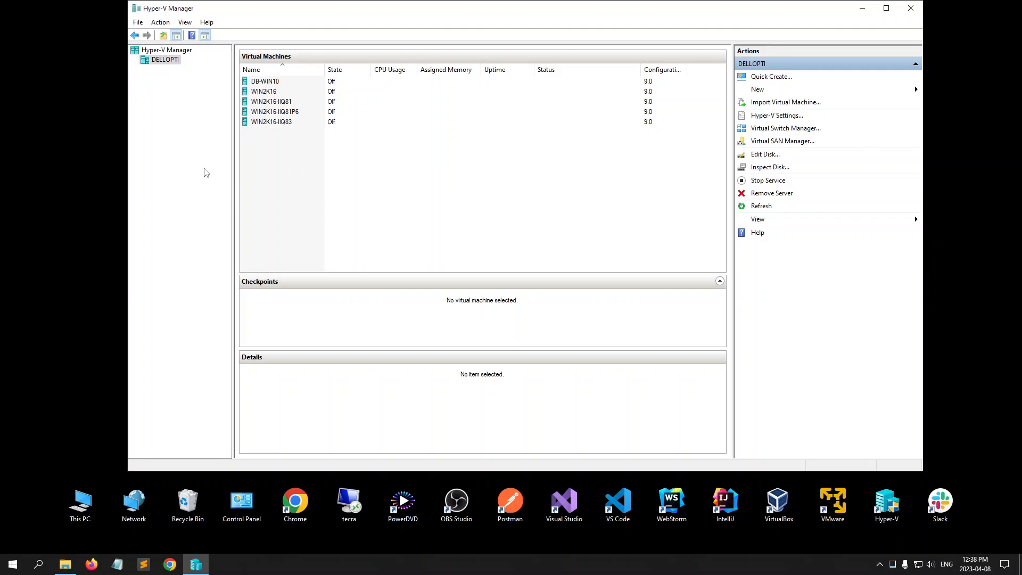
{"action": "left_click", "coordinate": [159, 25]}
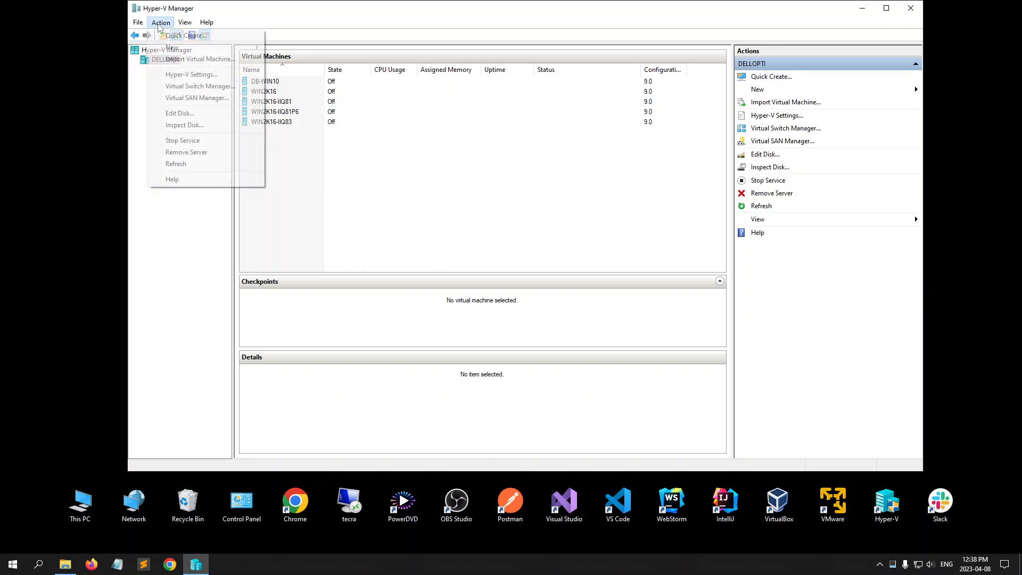
{"action": "mouse_move", "coordinate": [166, 51]}
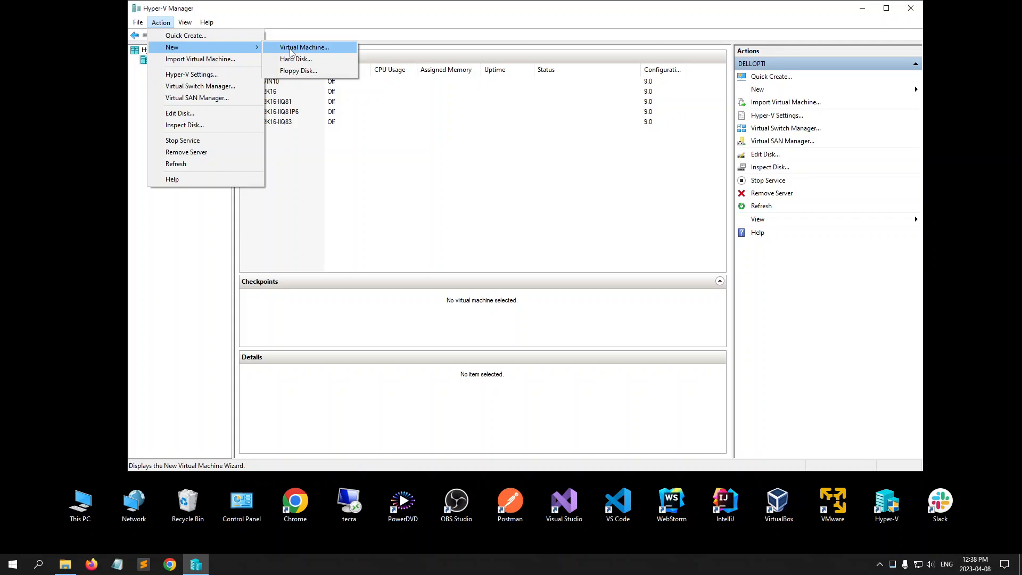
{"action": "left_click", "coordinate": [339, 49]}
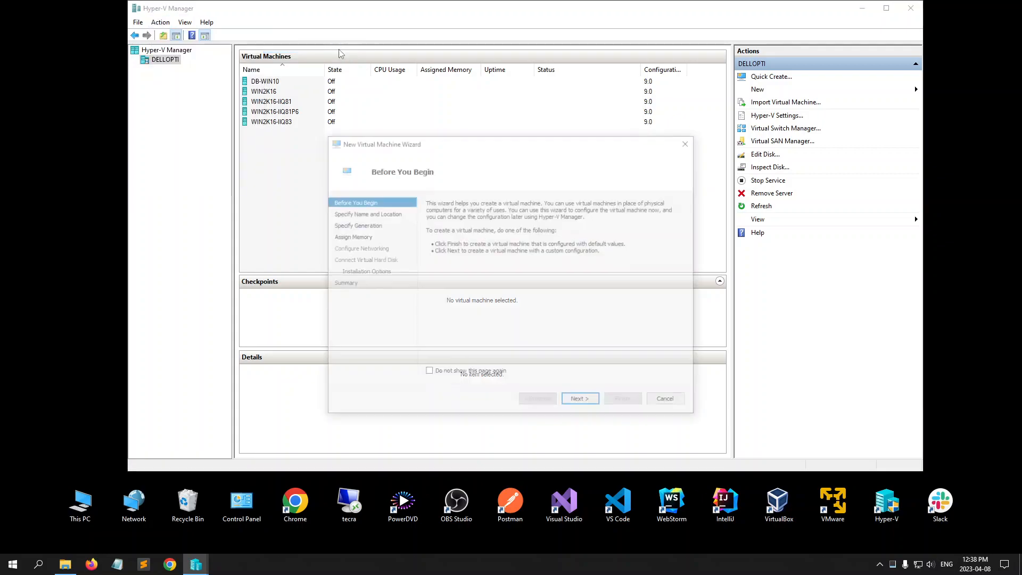
{"action": "left_click_drag", "start_coordinate": [505, 146], "coordinate": [504, 84]}
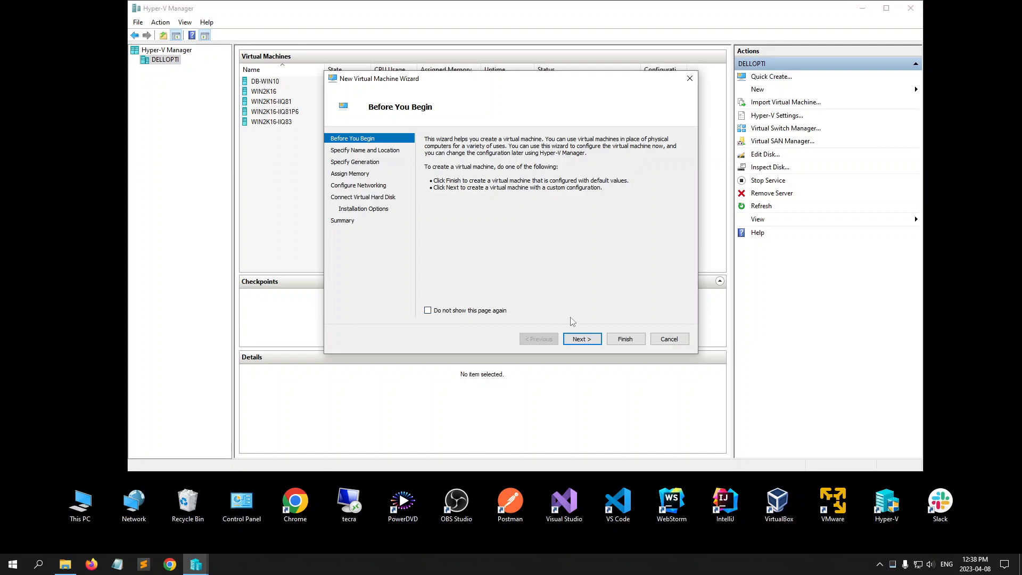
{"action": "left_click", "coordinate": [575, 342]}
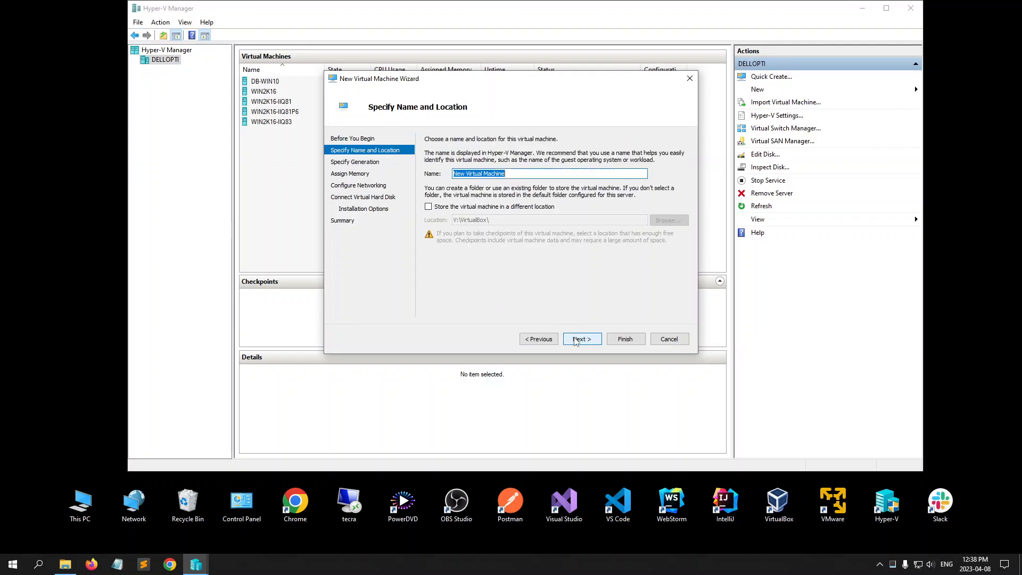
Step: Copy the name of the WIN2K16-V1 folder in the VirtualBox folder for use as the new virtual machine's name
{"action": "left_click", "coordinate": [541, 174]}
{"action": "left_click_drag", "start_coordinate": [554, 173], "coordinate": [449, 173]}
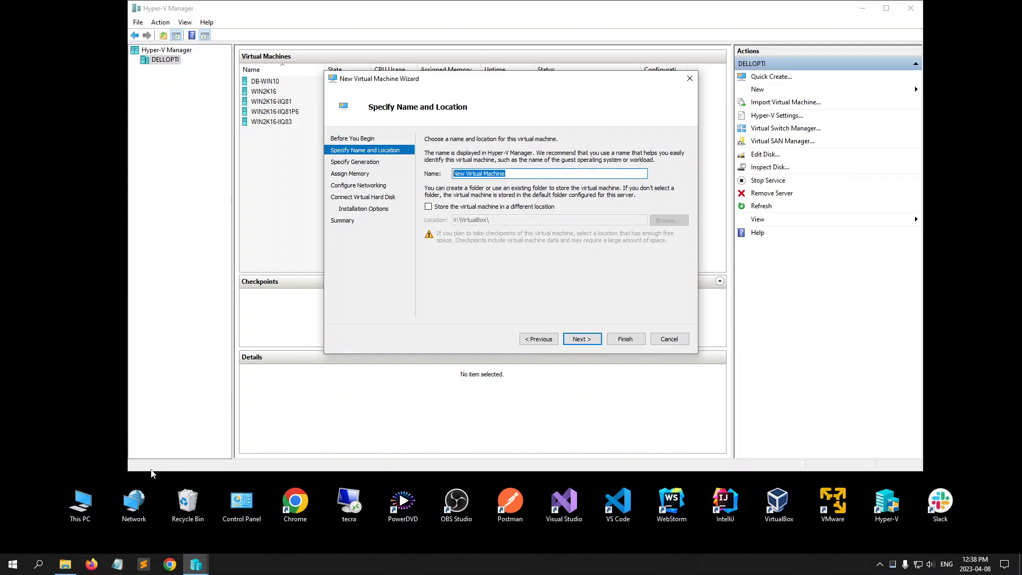
{"action": "left_click", "coordinate": [67, 565]}
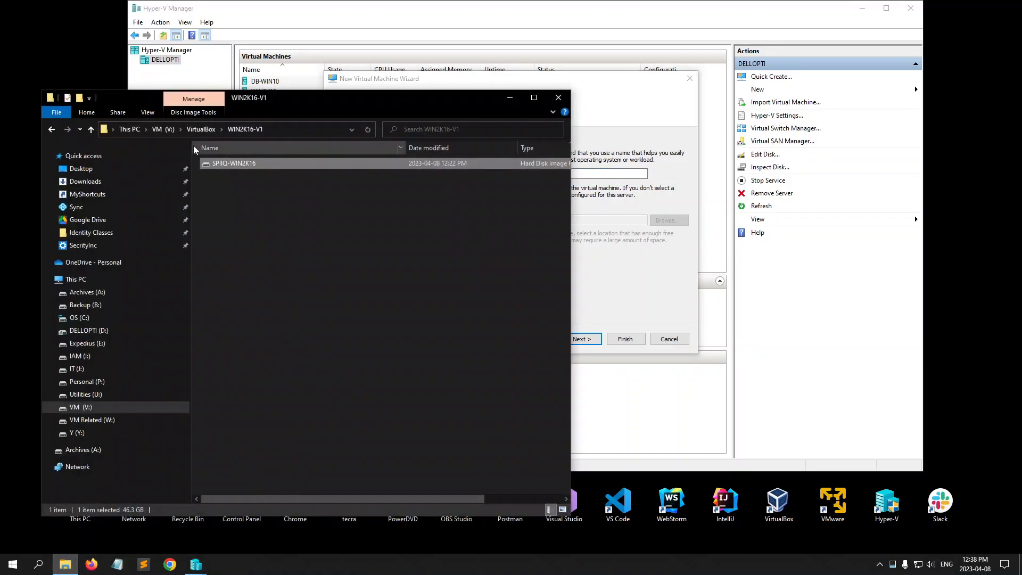
{"action": "left_click", "coordinate": [198, 131]}
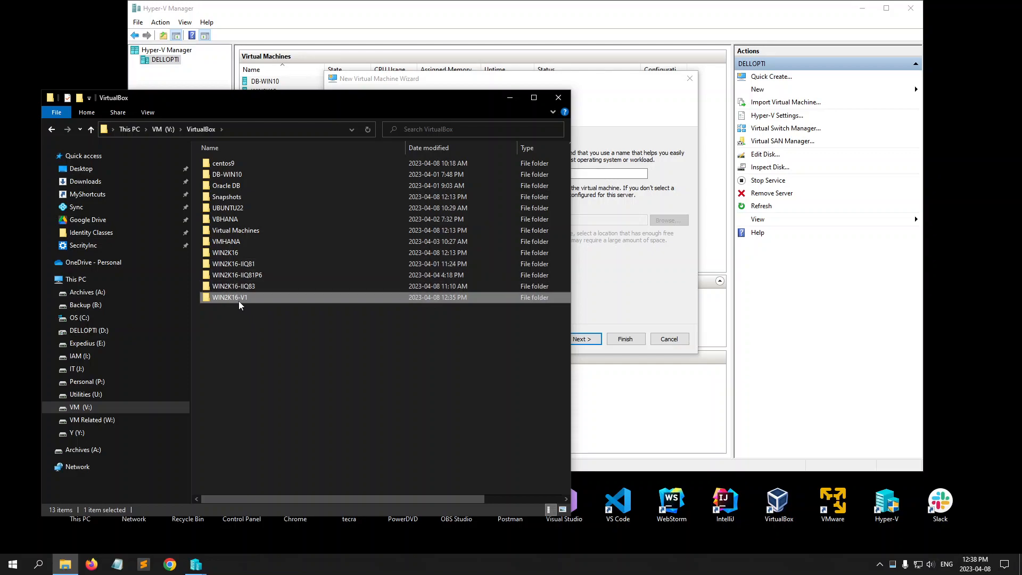
{"action": "left_click", "coordinate": [234, 298]}
{"action": "right_click", "coordinate": [228, 298]}
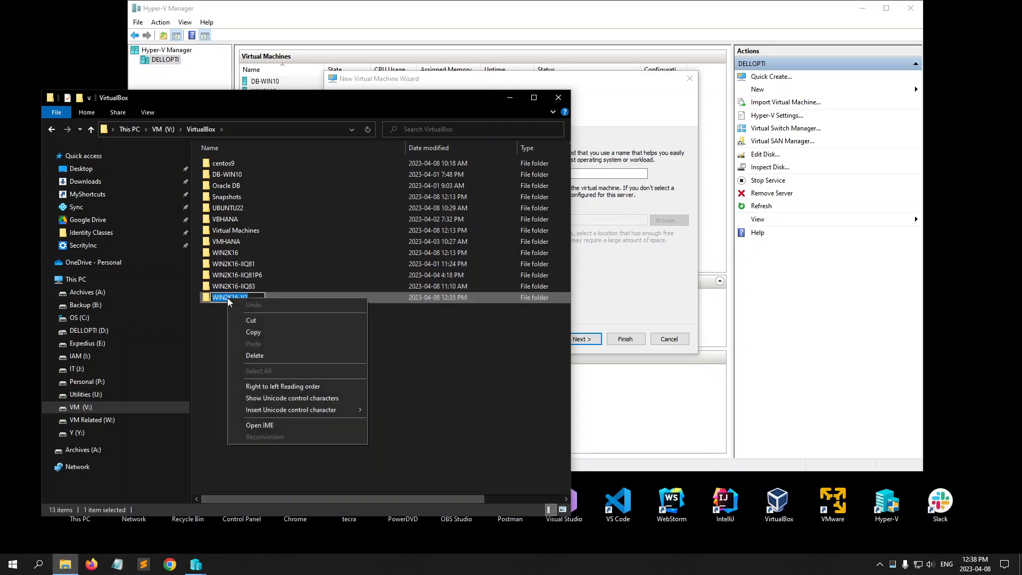
{"action": "left_click", "coordinate": [252, 333]}
{"action": "left_click", "coordinate": [231, 314]}
Step: Copy the WIN2K16-V1 folder's name once more, leaving the folder name as it is
{"action": "left_click", "coordinate": [228, 299]}
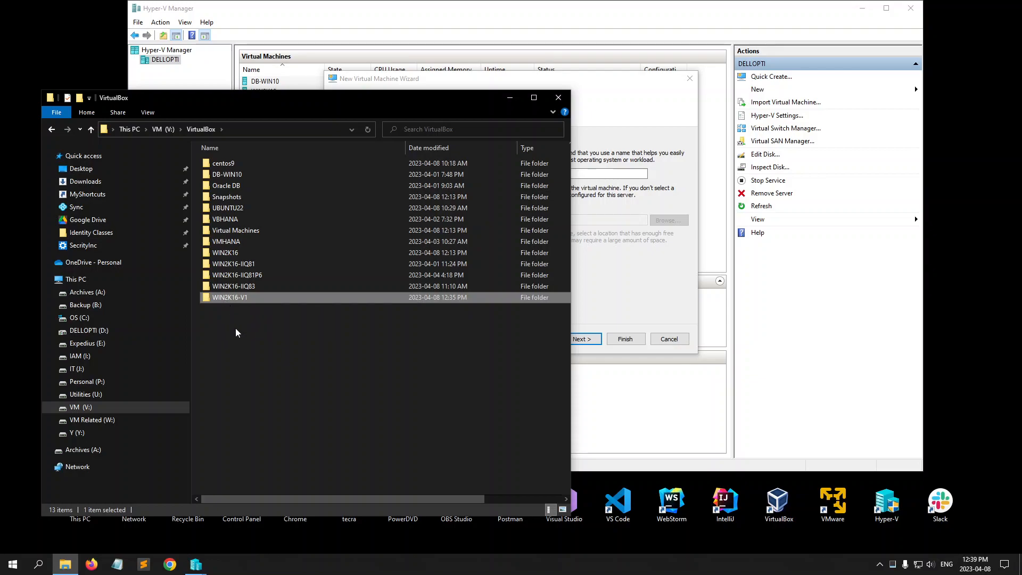
{"action": "key", "text": "F2"}
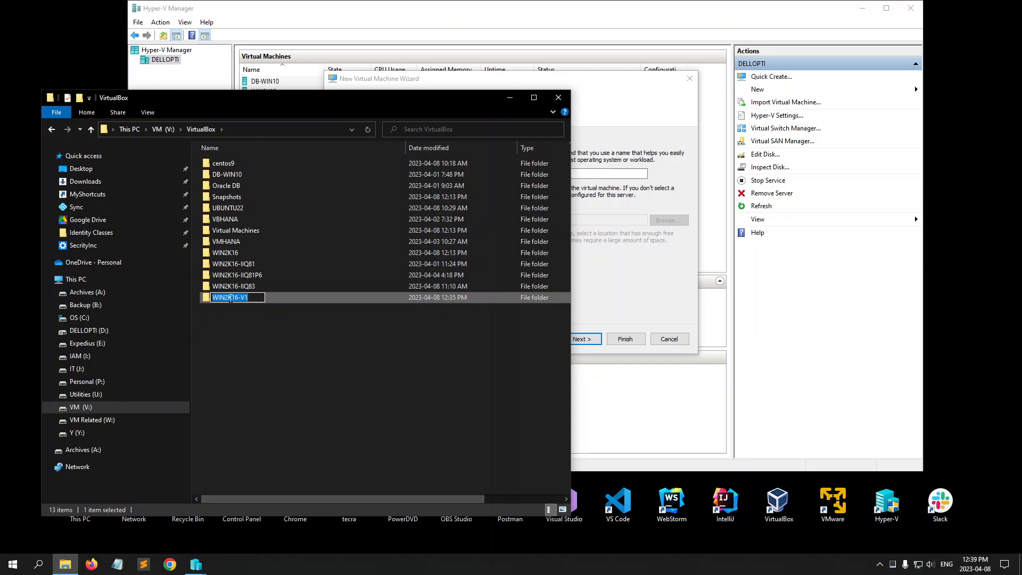
{"action": "right_click", "coordinate": [230, 298]}
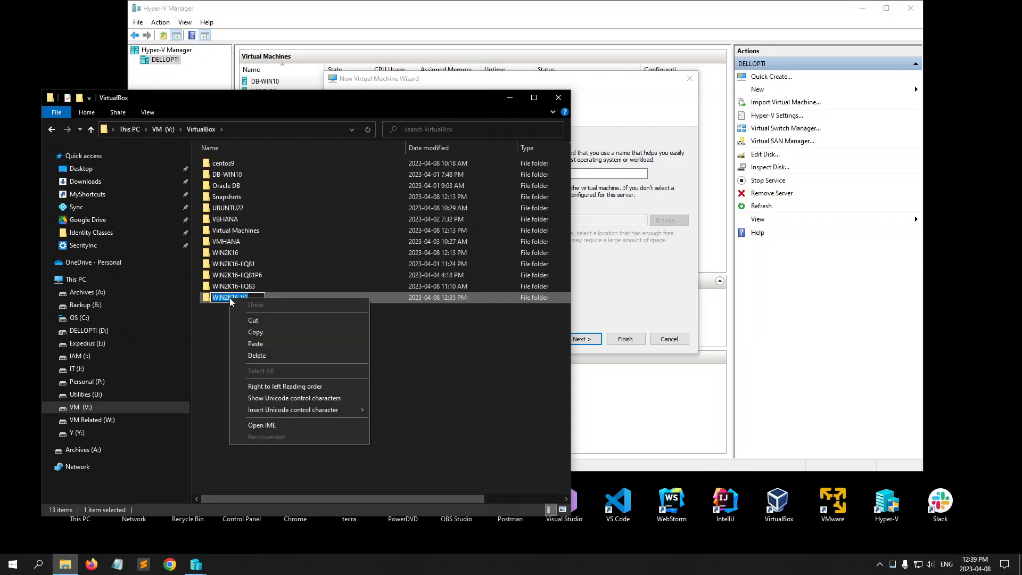
{"action": "left_click", "coordinate": [250, 331]}
{"action": "left_click", "coordinate": [313, 343]}
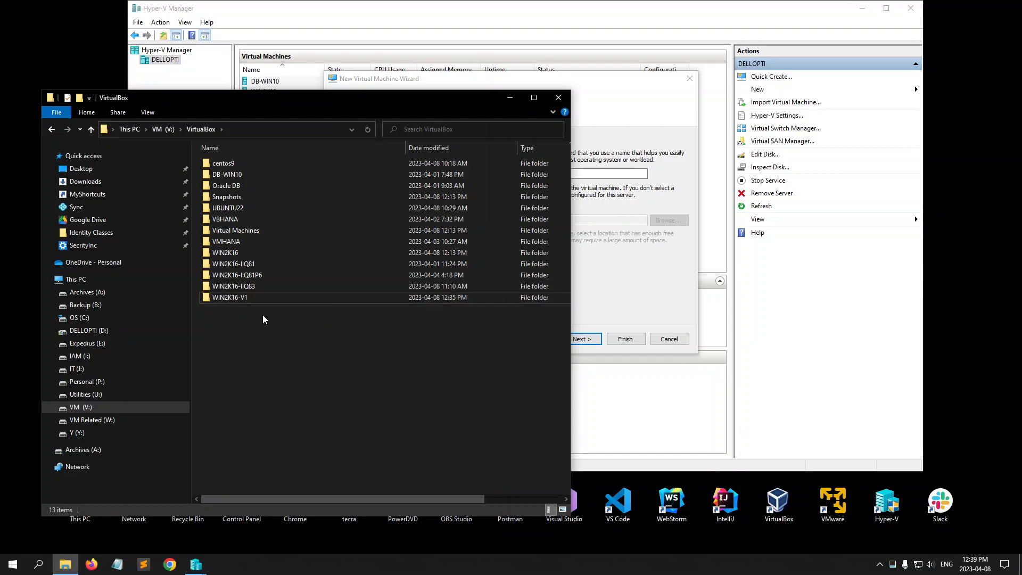
{"action": "left_click", "coordinate": [226, 297]}
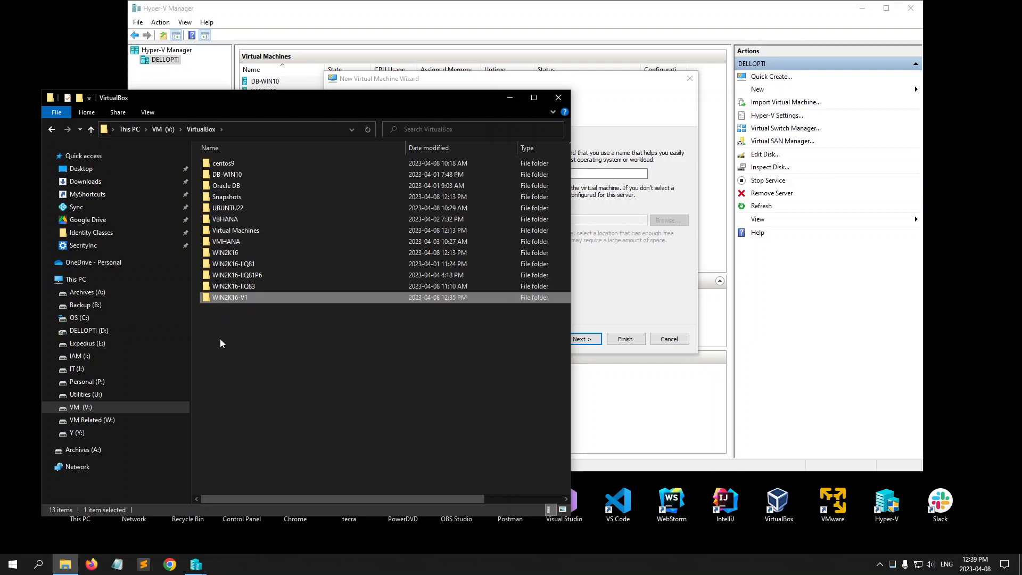
{"action": "left_click", "coordinate": [221, 298]}
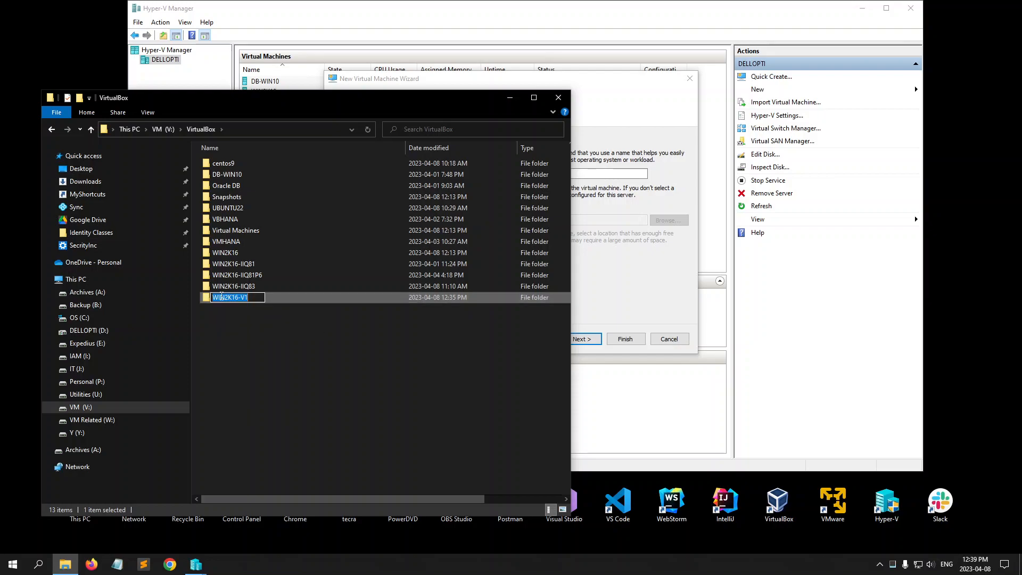
{"action": "left_click", "coordinate": [223, 315]}
{"action": "left_click", "coordinate": [225, 299]}
{"action": "left_click", "coordinate": [226, 299]}
{"action": "left_click", "coordinate": [224, 310]}
{"action": "left_click", "coordinate": [229, 297]}
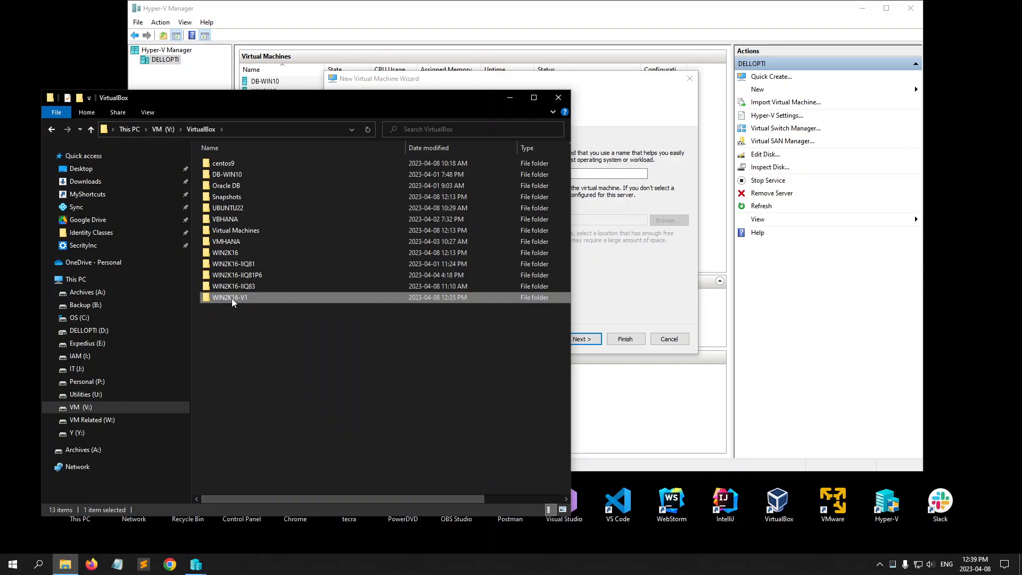
{"action": "double_click", "coordinate": [232, 298]}
{"action": "left_click", "coordinate": [200, 129]}
{"action": "left_click", "coordinate": [230, 298]}
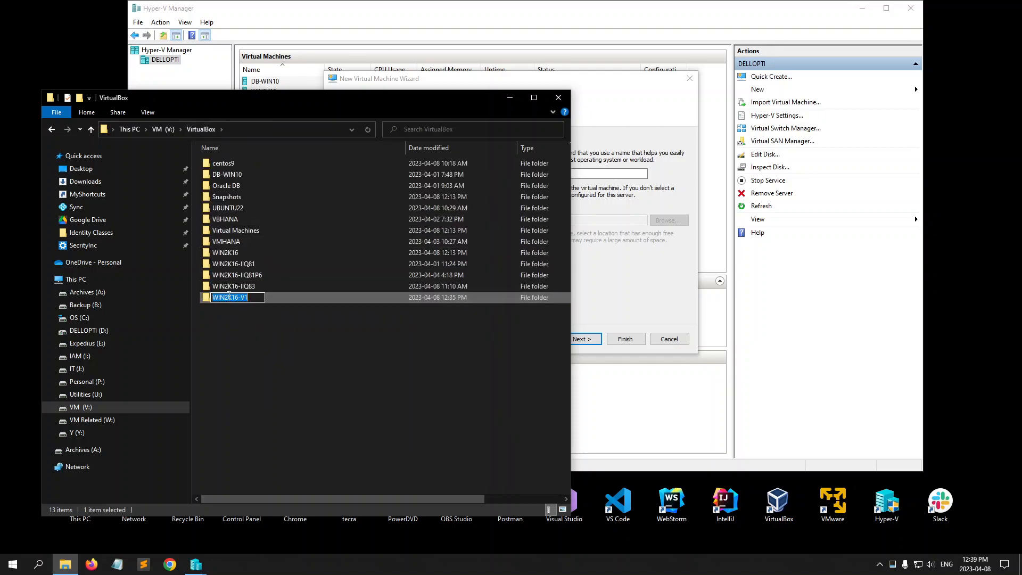
{"action": "left_click", "coordinate": [227, 307]}
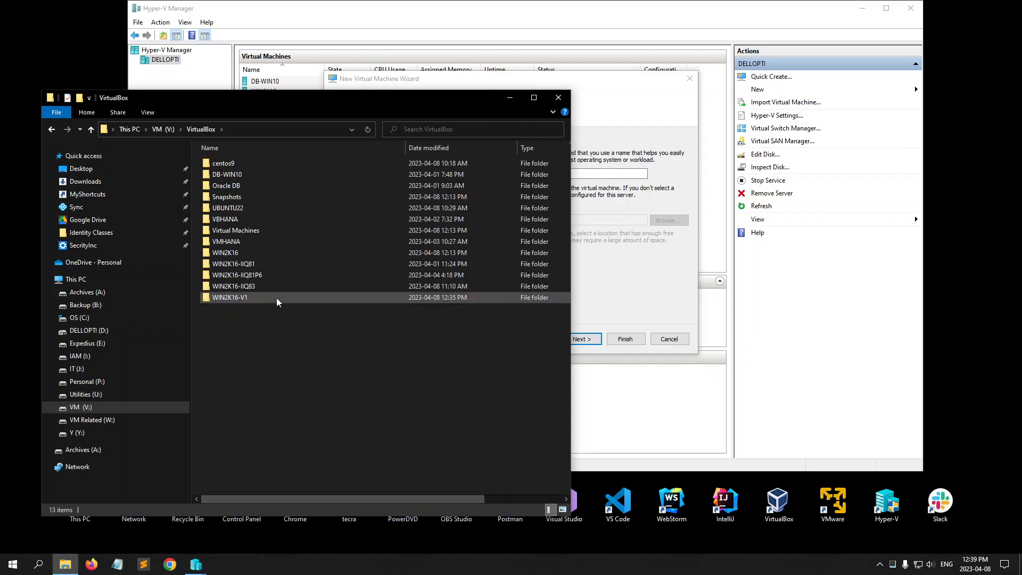
Step: Select the WIN2K16-V1 folder in the VirtualBox folder and copy its name text to the clipboard
{"action": "left_click", "coordinate": [277, 298]}
{"action": "left_click", "coordinate": [227, 296]}
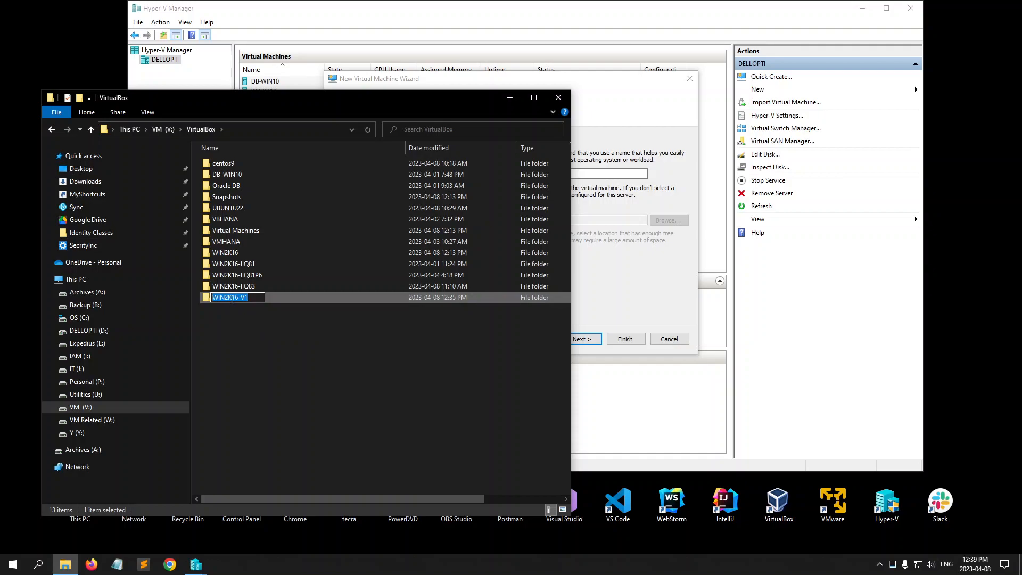
{"action": "right_click", "coordinate": [231, 299]}
{"action": "left_click", "coordinate": [246, 332]}
{"action": "left_click", "coordinate": [246, 332]}
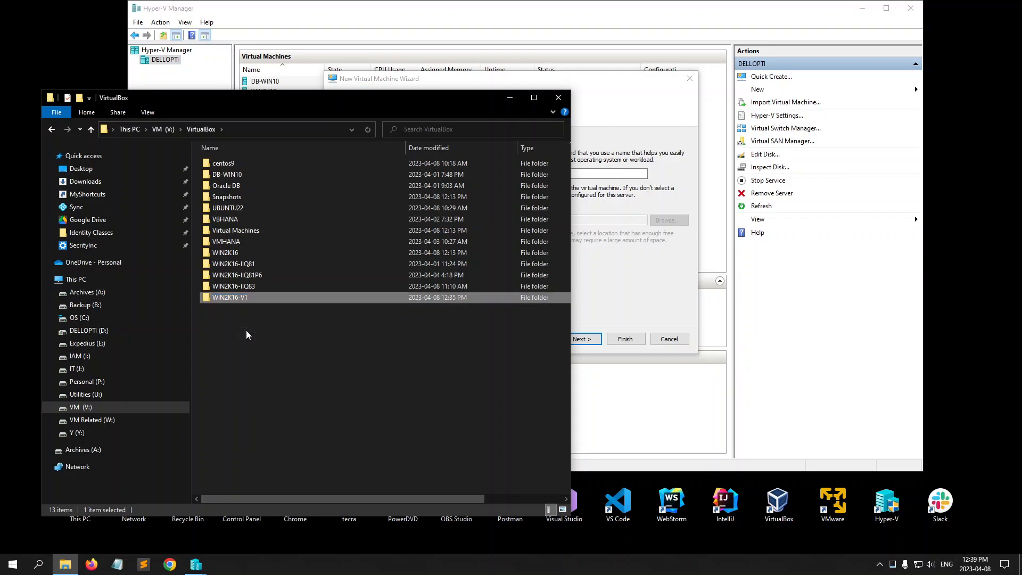
Step: Name the new virtual machine WIN2K16-V1, keep Generation 1, and advance the wizard to the memory page
{"action": "left_click", "coordinate": [651, 300]}
{"action": "left_click", "coordinate": [546, 172]}
{"action": "left_click_drag", "start_coordinate": [546, 171], "coordinate": [419, 173]}
{"action": "key", "text": "ctrl+v"}
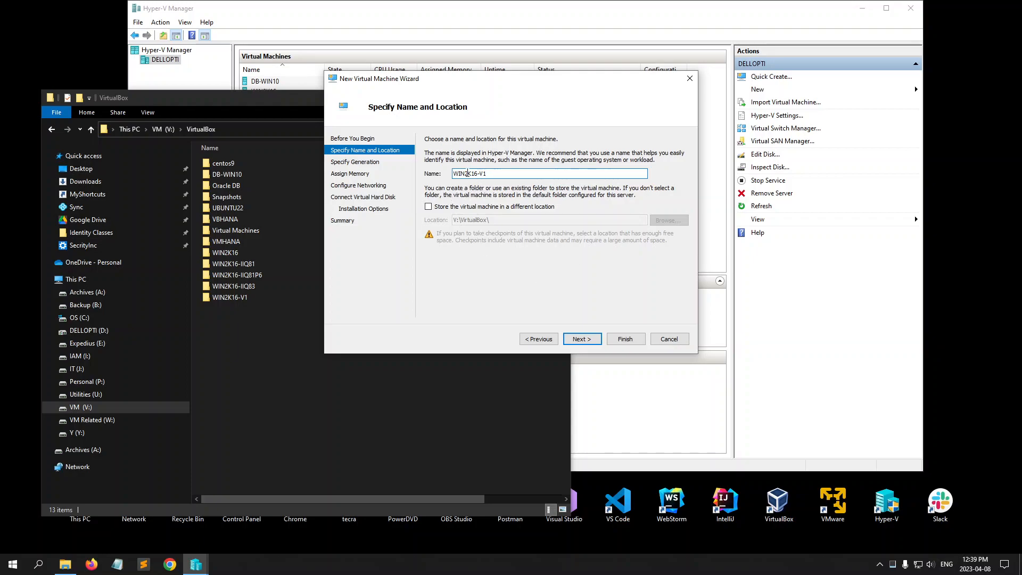
{"action": "left_click", "coordinate": [589, 341]}
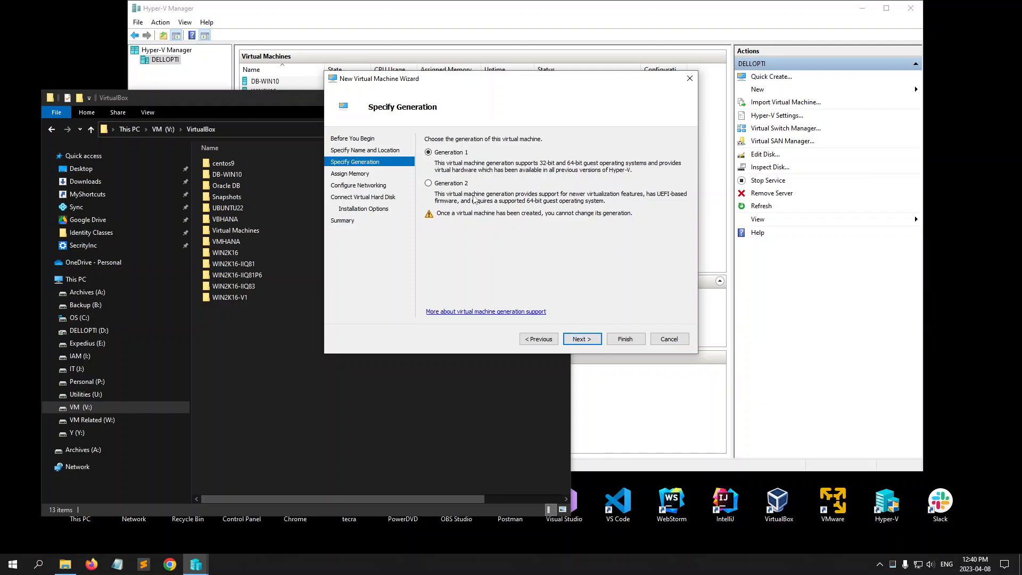
{"action": "left_click", "coordinate": [582, 339]}
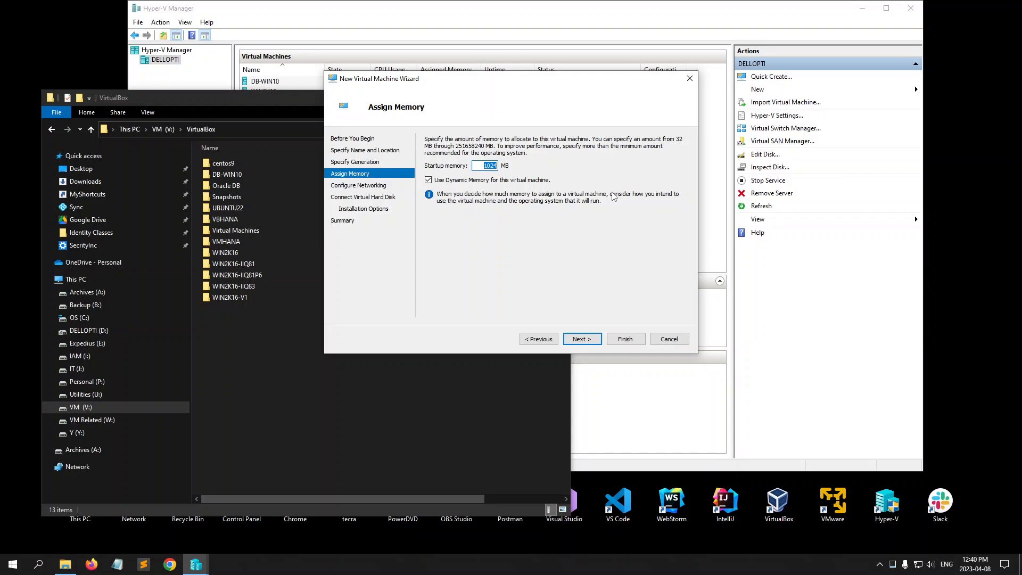
Step: Set the startup memory to 16344 MB with Dynamic Memory left enabled, and continue to the networking page
{"action": "key", "text": "End"}
{"action": "key", "text": "BackSpace"}
{"action": "key", "text": "BackSpace"}
{"action": "key", "text": "BackSpace"}
{"action": "key", "text": "BackSpace"}
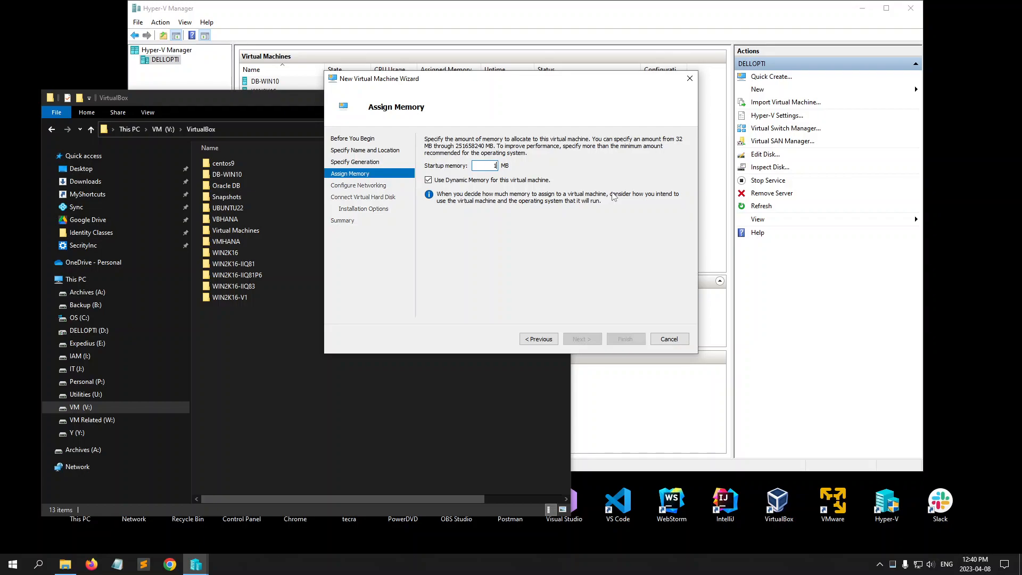
{"action": "type", "text": "16344"}
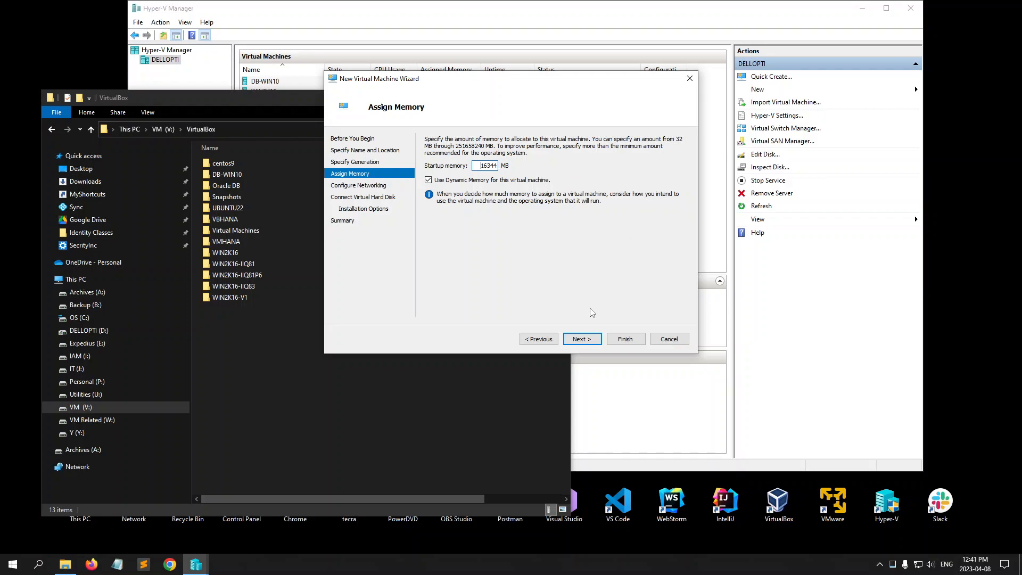
{"action": "left_click", "coordinate": [586, 340]}
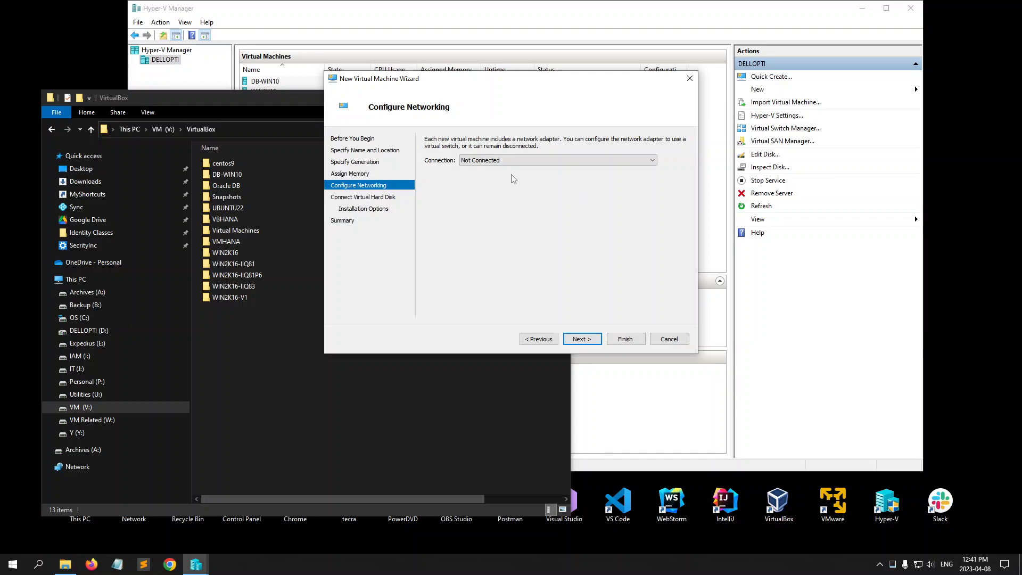
Step: Set the virtual machine's network connection to Host Ethernet Card
{"action": "left_click", "coordinate": [510, 160]}
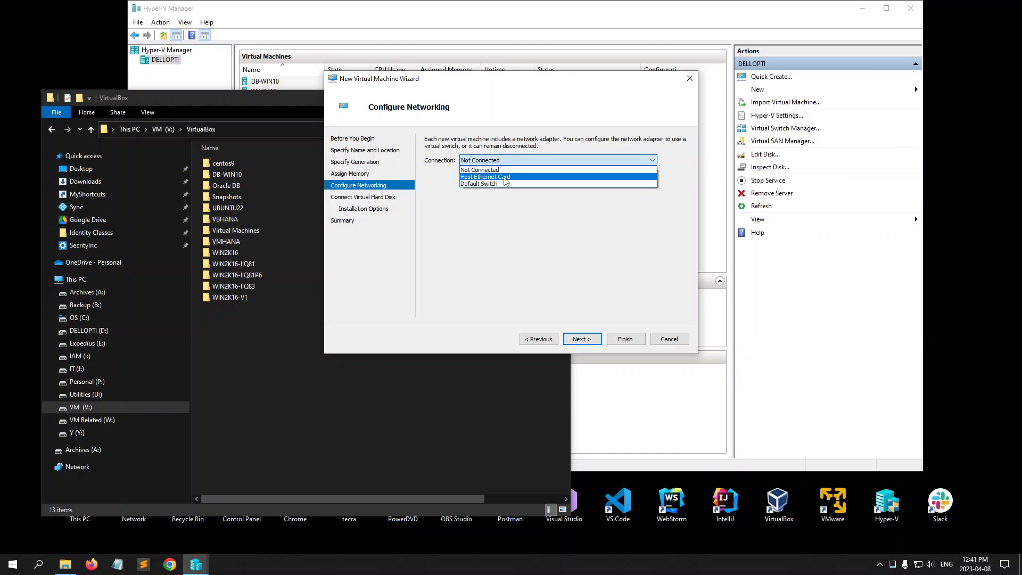
{"action": "left_click", "coordinate": [505, 178]}
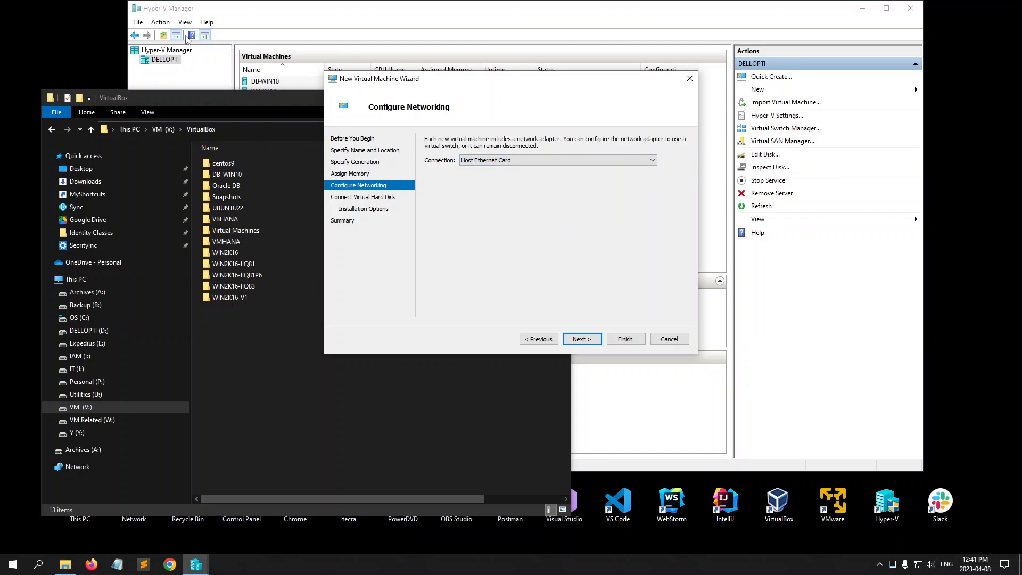
Step: Look over the Virtual Switch Manager, cancel it, and continue the wizard to the Connect Virtual Hard Disk page
{"action": "left_click", "coordinate": [161, 23]}
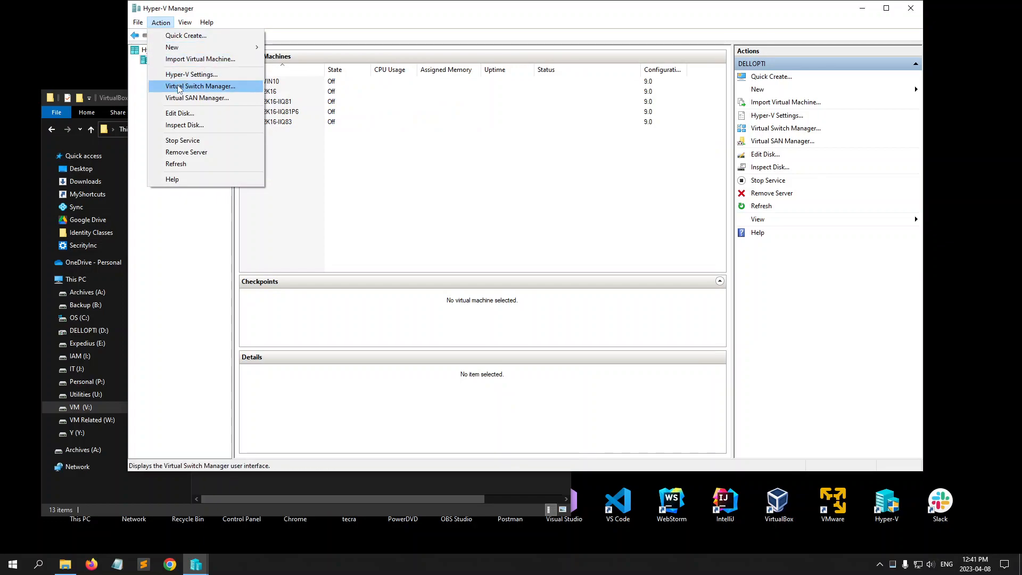
{"action": "left_click", "coordinate": [178, 87]}
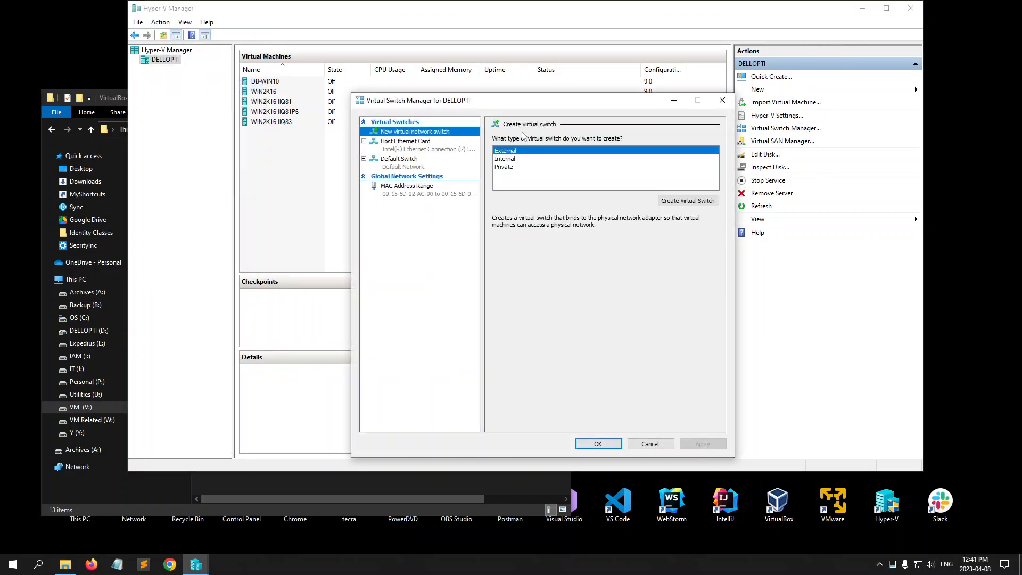
{"action": "left_click", "coordinate": [650, 444]}
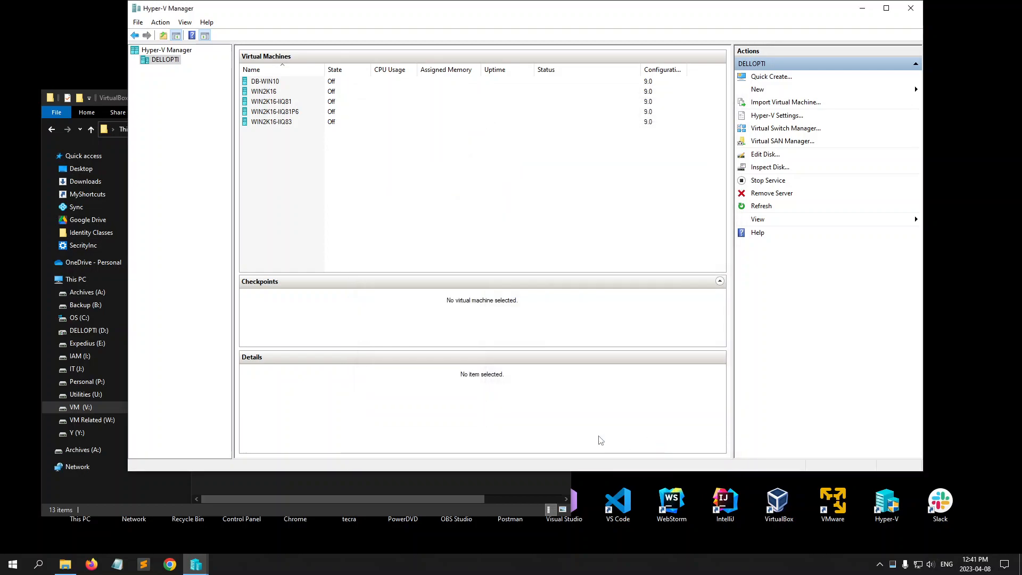
{"action": "mouse_move", "coordinate": [193, 563]}
{"action": "left_click", "coordinate": [263, 520]}
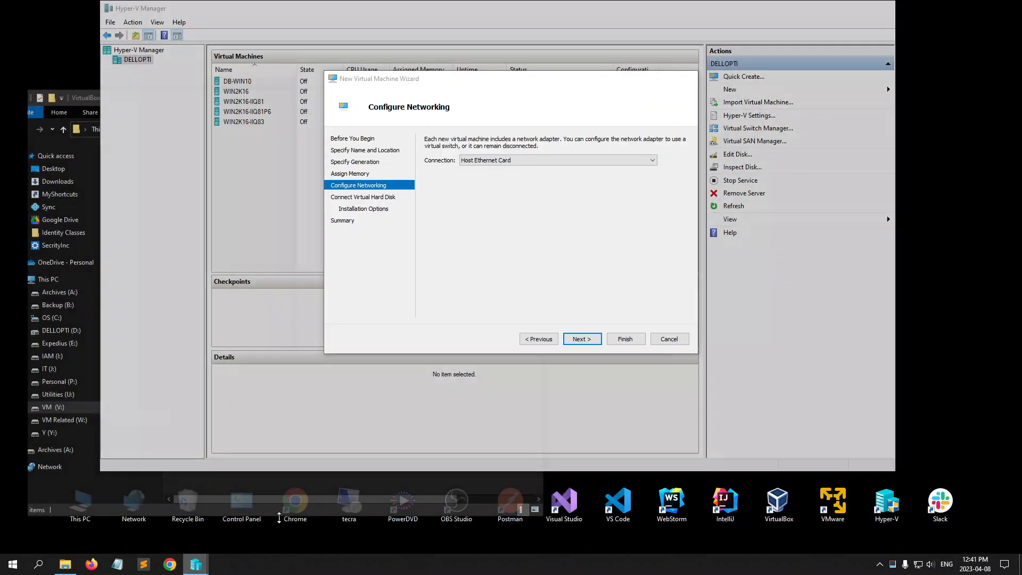
{"action": "left_click", "coordinate": [577, 339]}
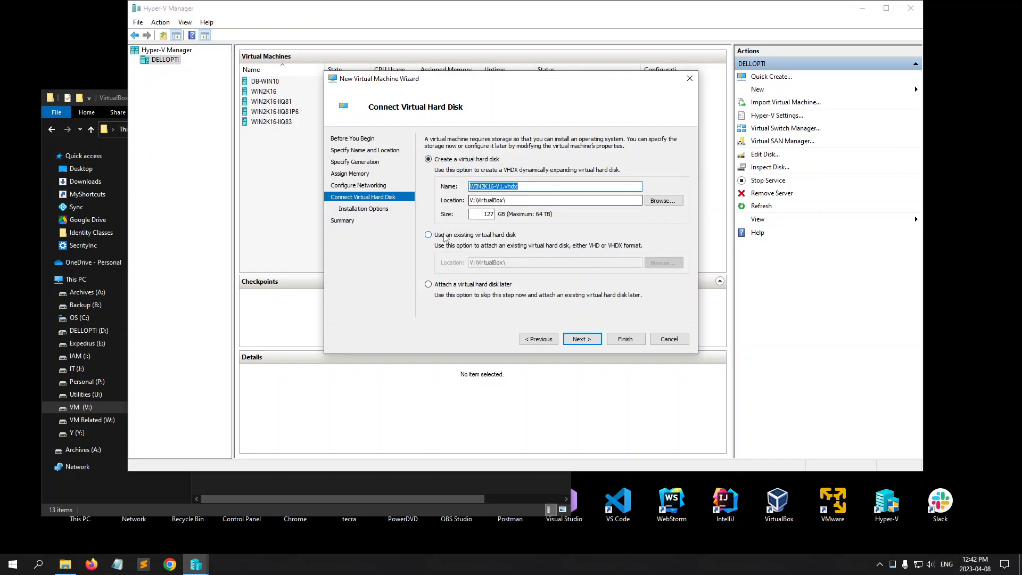
{"action": "left_click", "coordinate": [572, 340]}
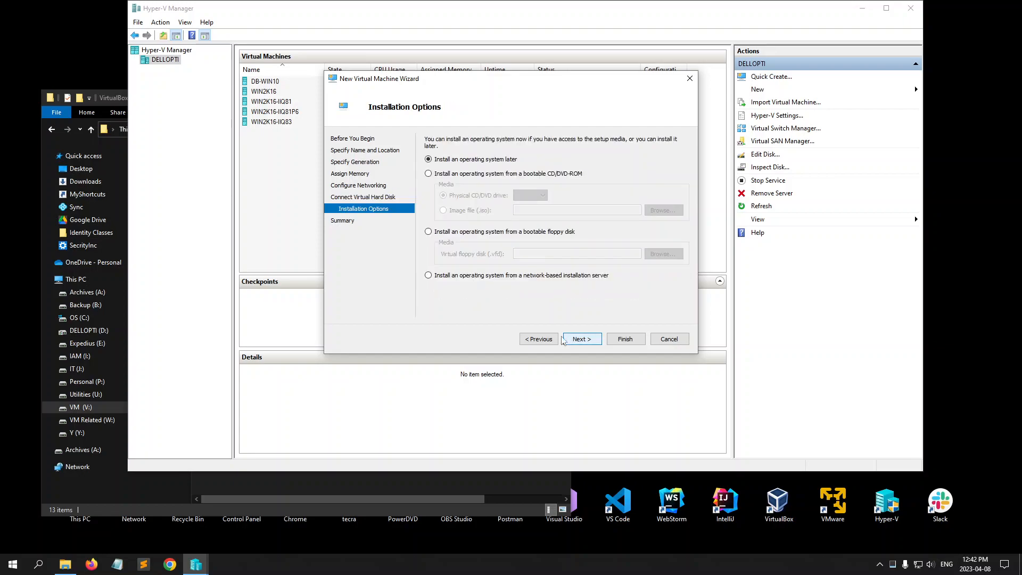
{"action": "left_click", "coordinate": [429, 175]}
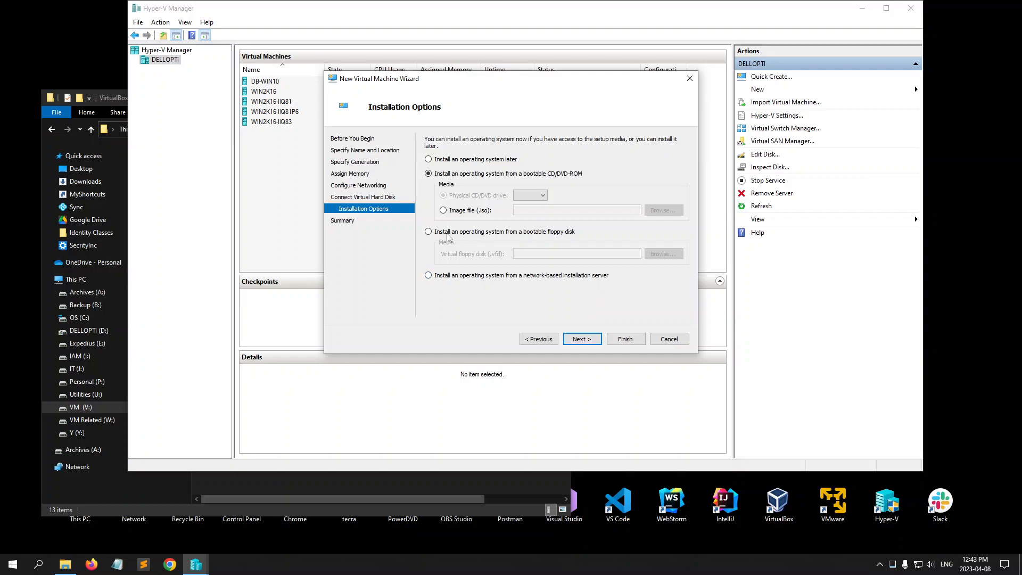
{"action": "left_click", "coordinate": [538, 340]}
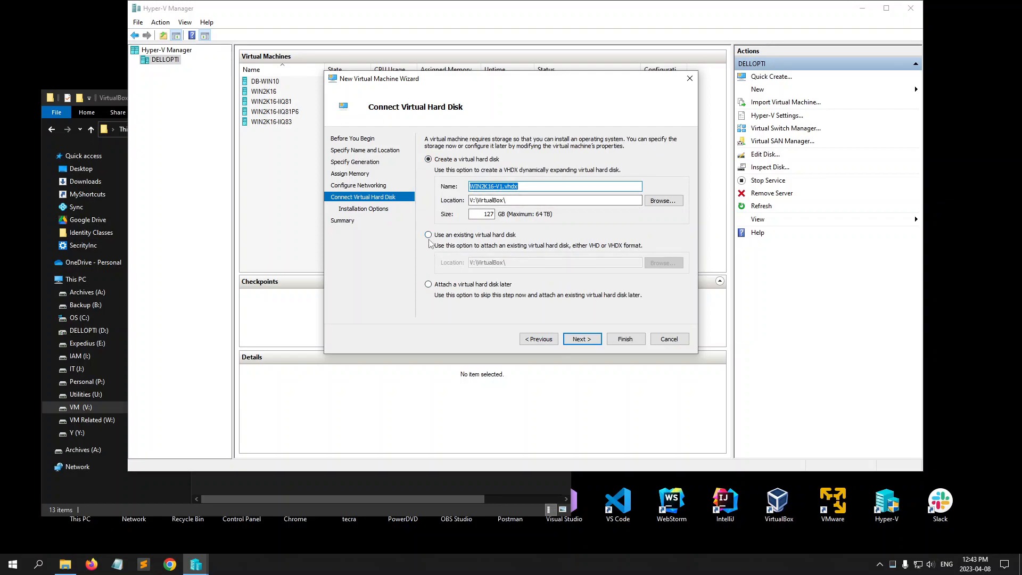
Step: Locate the copied SPIIQ-WIN2K16 hard disk image inside the WIN2K16-V1 folder in File Explorer
{"action": "left_click", "coordinate": [64, 564]}
{"action": "double_click", "coordinate": [241, 296]}
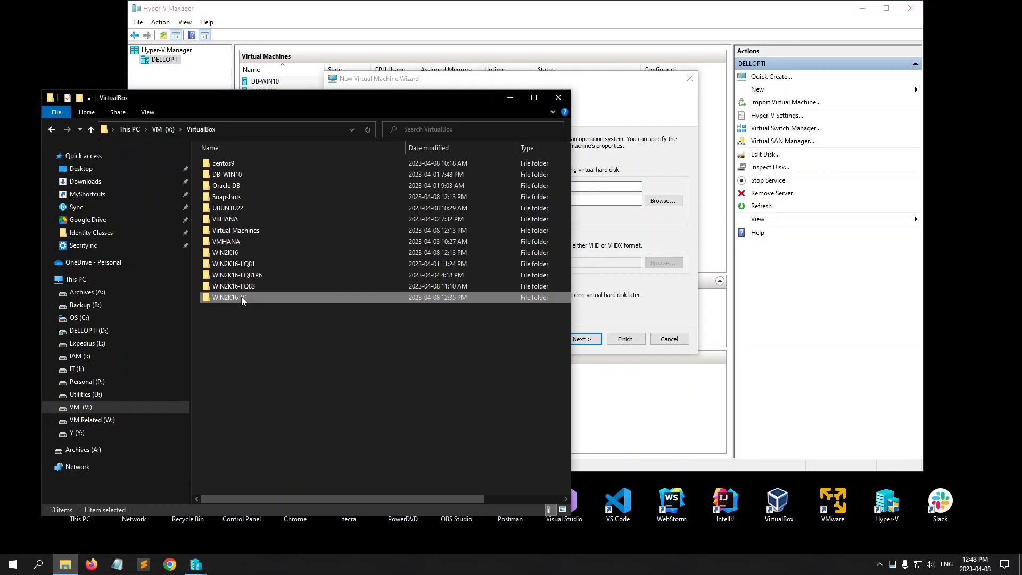
{"action": "left_click", "coordinate": [235, 166]}
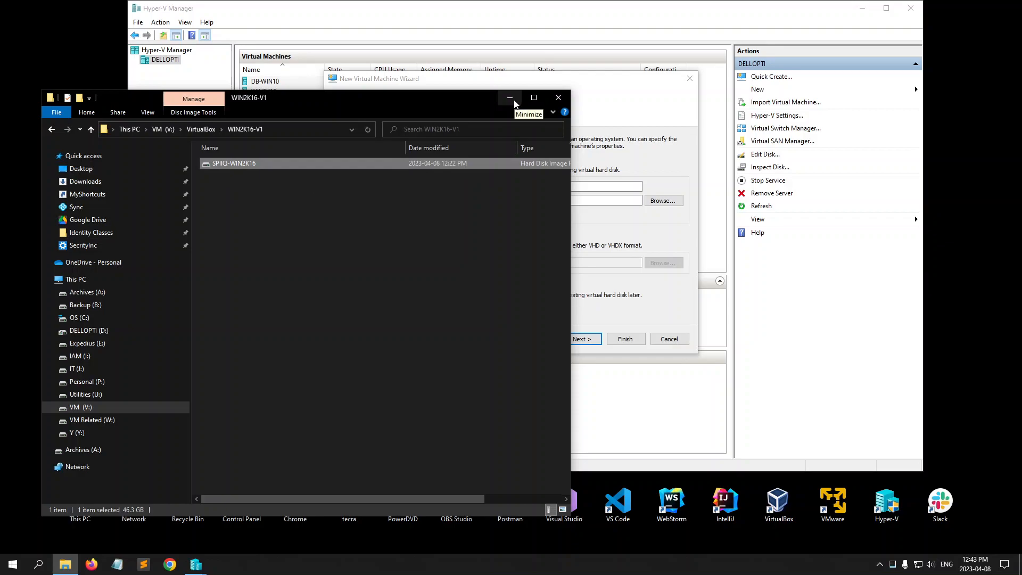
Step: Choose to use an existing virtual hard disk in the wizard and select V:\VirtualBox\WIN2K16-V1\SPIIQ-WIN2K16.vhdx
{"action": "left_click", "coordinate": [596, 119]}
{"action": "left_click", "coordinate": [452, 236]}
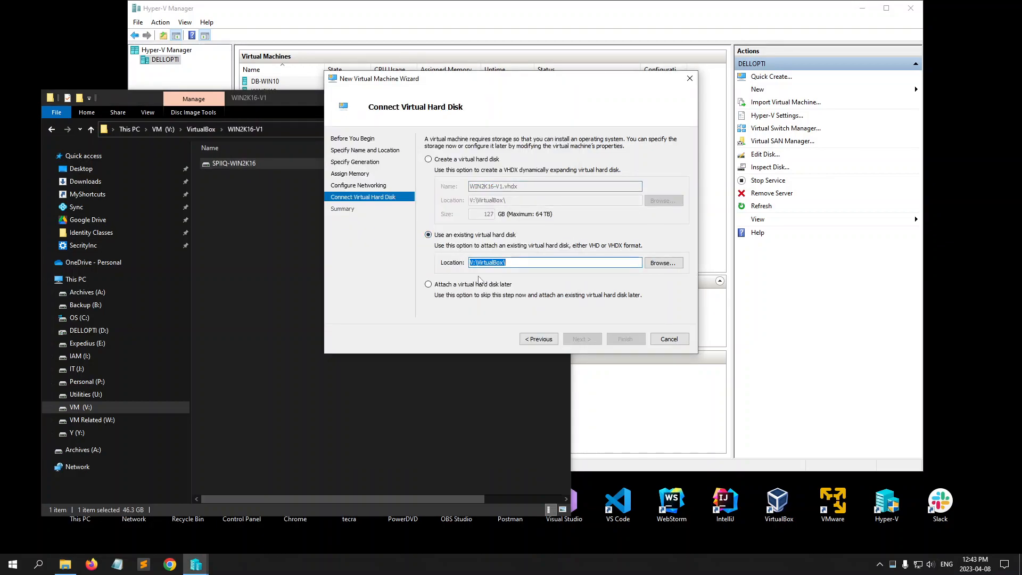
{"action": "left_click", "coordinate": [655, 262]}
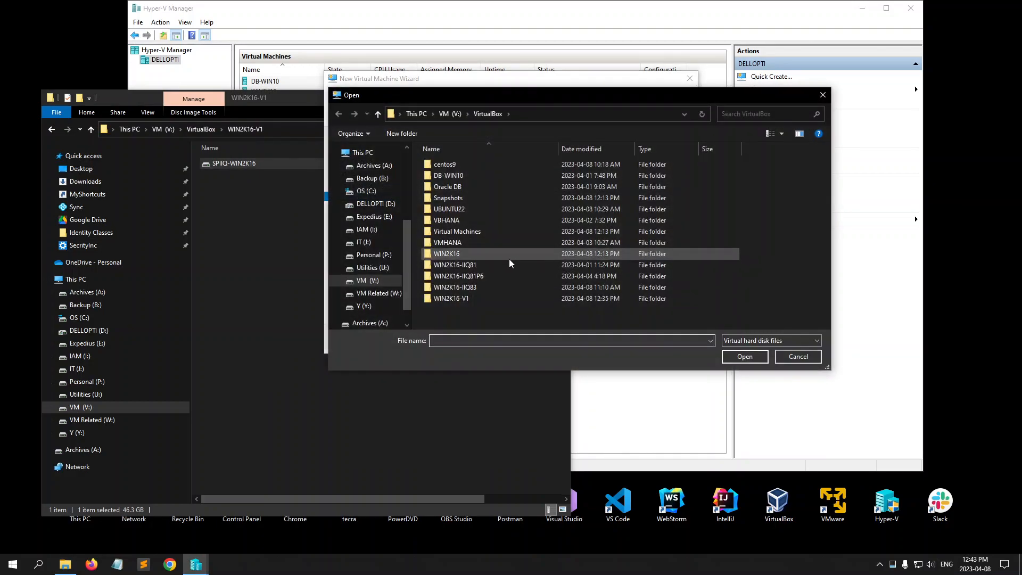
{"action": "double_click", "coordinate": [457, 297]}
{"action": "double_click", "coordinate": [451, 165]}
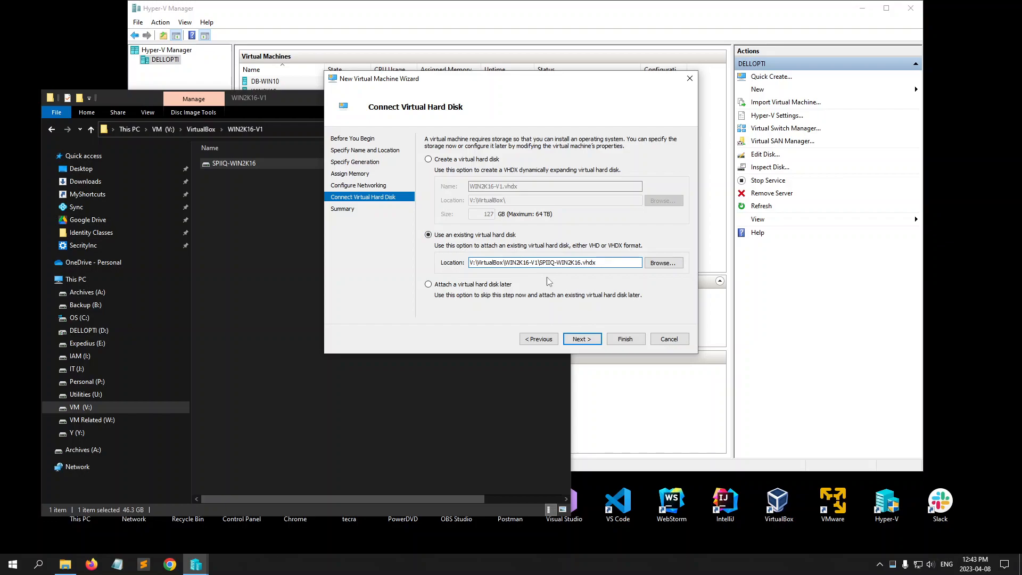
Step: Complete the wizard to create the WIN2K16-V1 virtual machine, and minimize File Explorer to show the machine list
{"action": "left_click", "coordinate": [581, 340]}
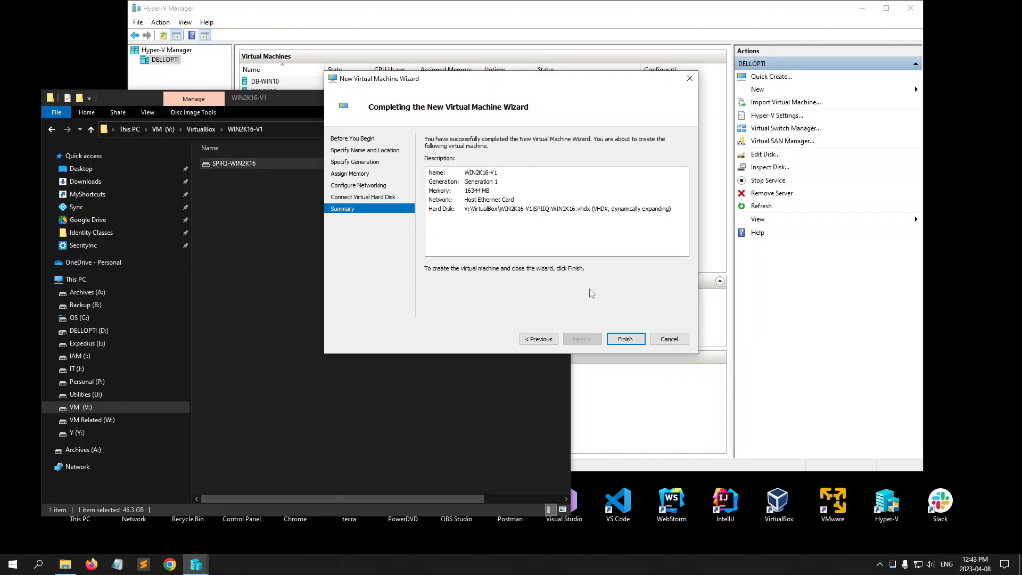
{"action": "left_click", "coordinate": [625, 339]}
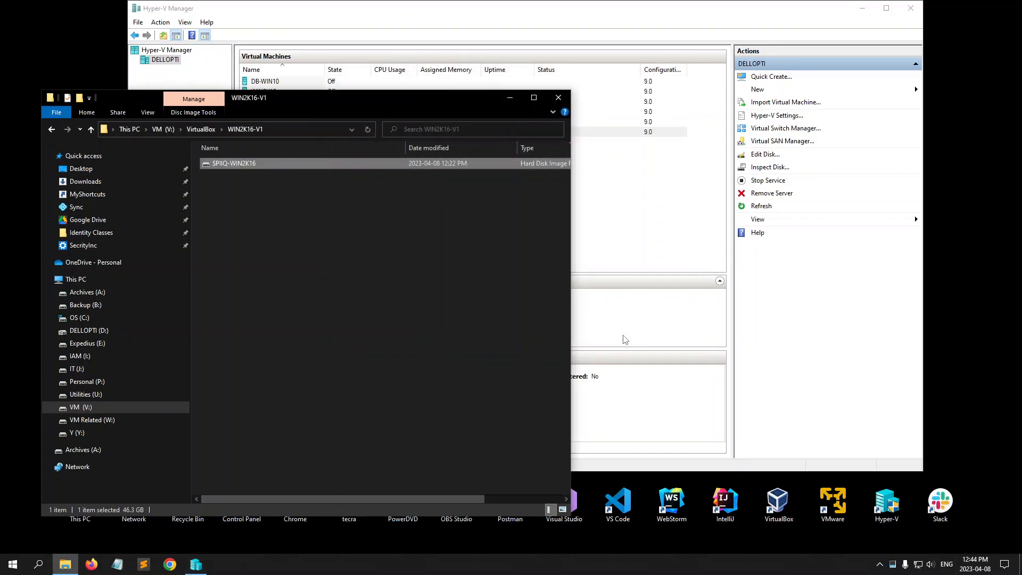
{"action": "left_click", "coordinate": [511, 99]}
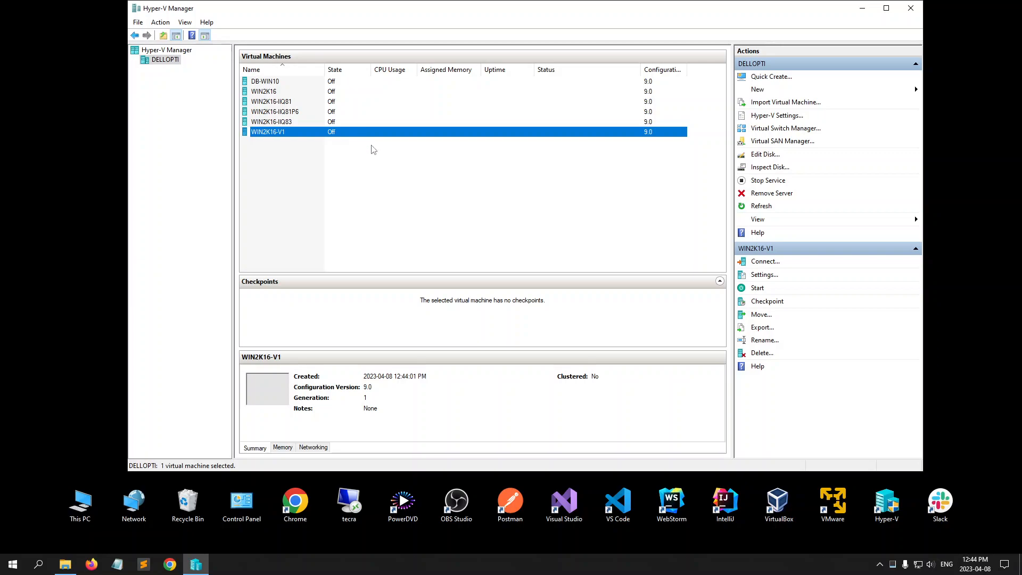
{"action": "left_click", "coordinate": [65, 565]}
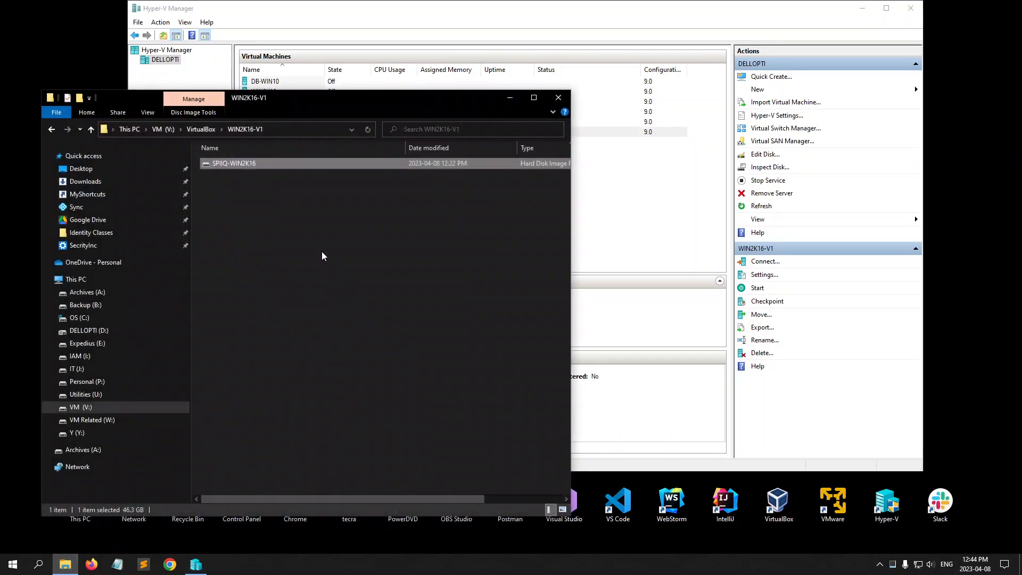
{"action": "left_click", "coordinate": [510, 99]}
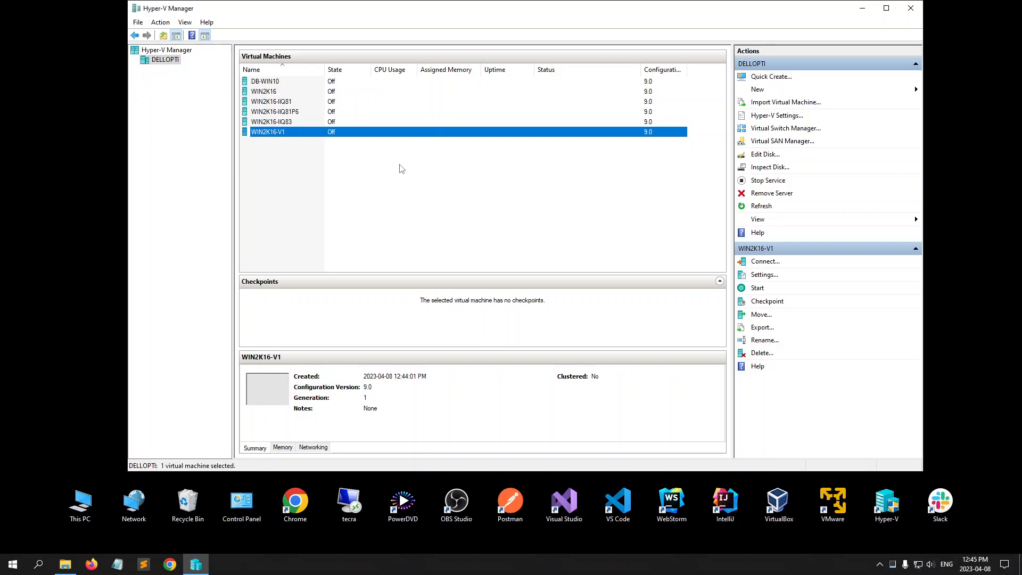
Step: Connect to the WIN2K16-V1 virtual machine, start it, and reposition its connection window
{"action": "right_click", "coordinate": [404, 132]}
{"action": "left_click", "coordinate": [429, 137]}
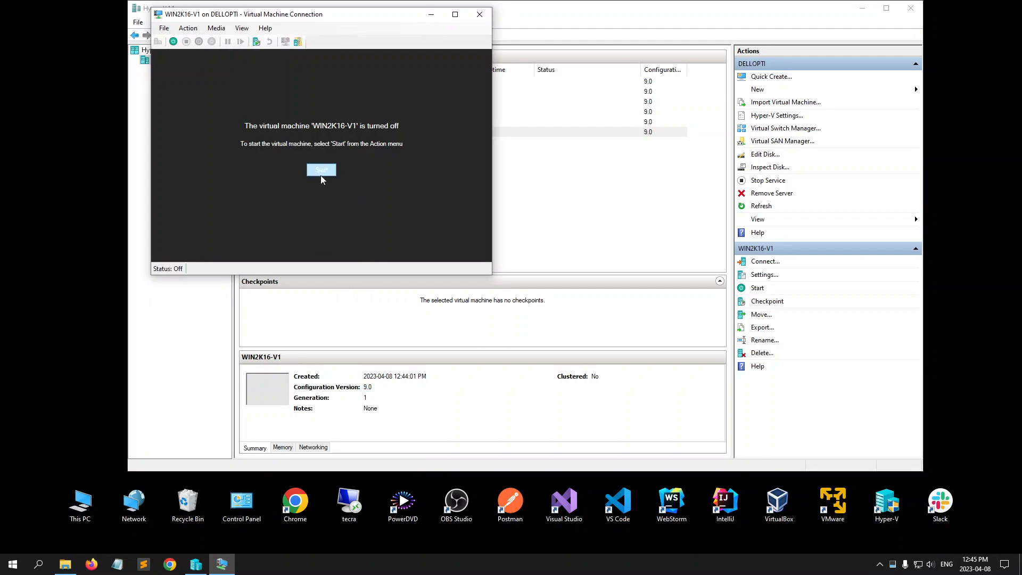
{"action": "left_click", "coordinate": [322, 170]}
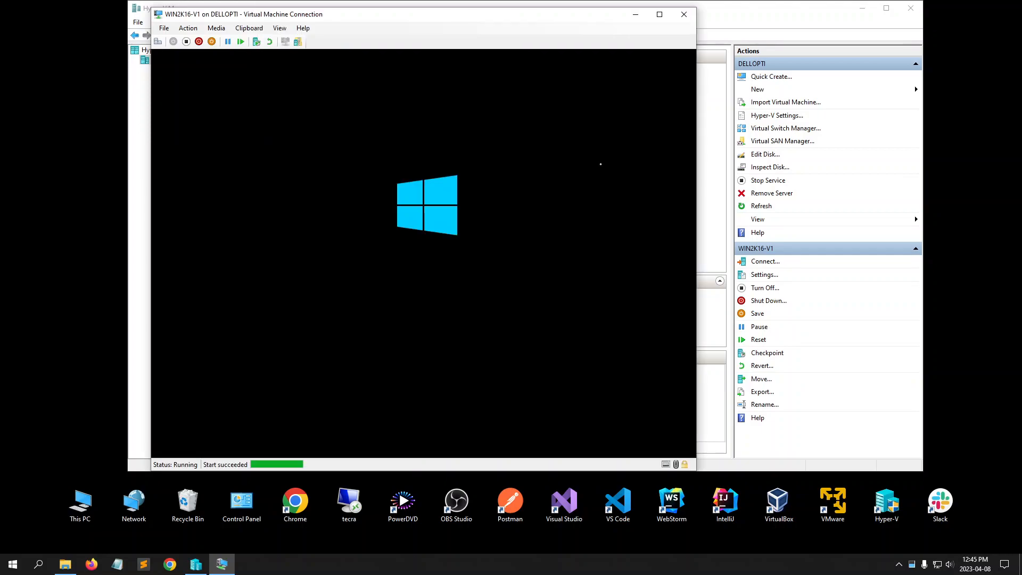
{"action": "left_click_drag", "start_coordinate": [525, 18], "coordinate": [630, 17]}
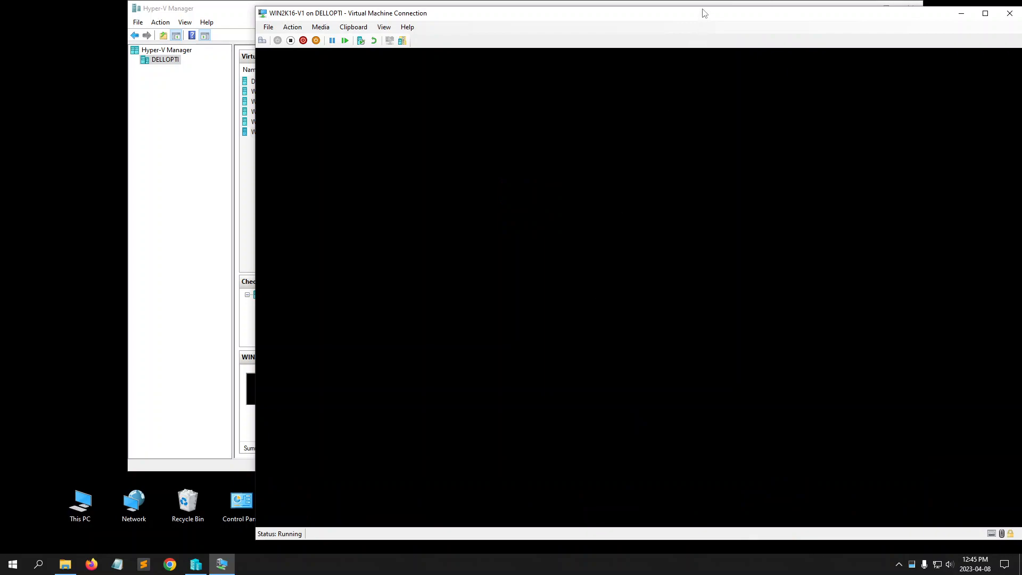
{"action": "left_click_drag", "start_coordinate": [703, 14], "coordinate": [583, 6]}
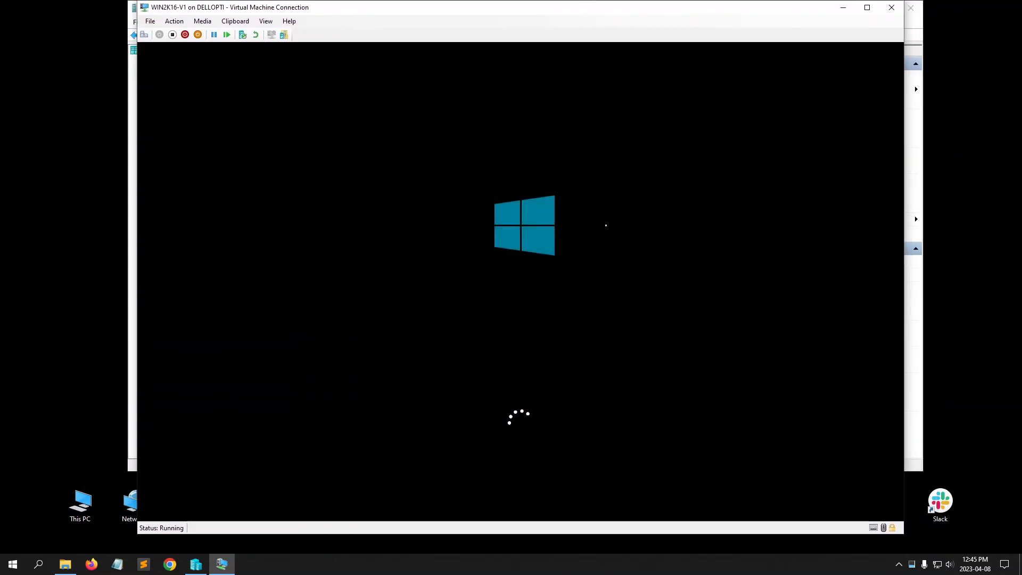
Step: Connect to WIN2K16-V1 at 1440 by 900 pixels with the settings saved for future connections, and maximize the session to full screen
{"action": "left_click_drag", "start_coordinate": [507, 267], "coordinate": [515, 267]}
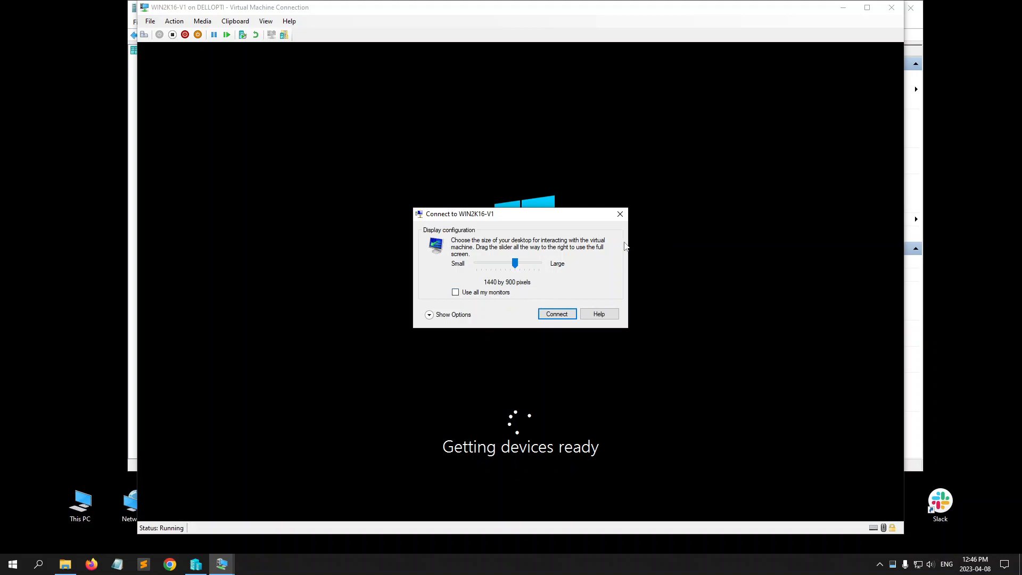
{"action": "left_click", "coordinate": [430, 315]}
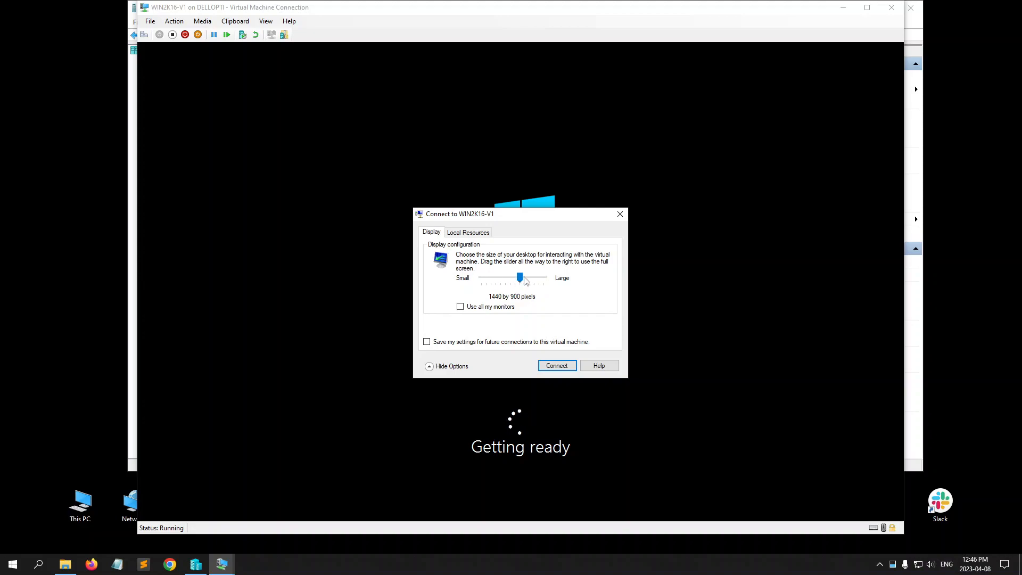
{"action": "left_click", "coordinate": [426, 343]}
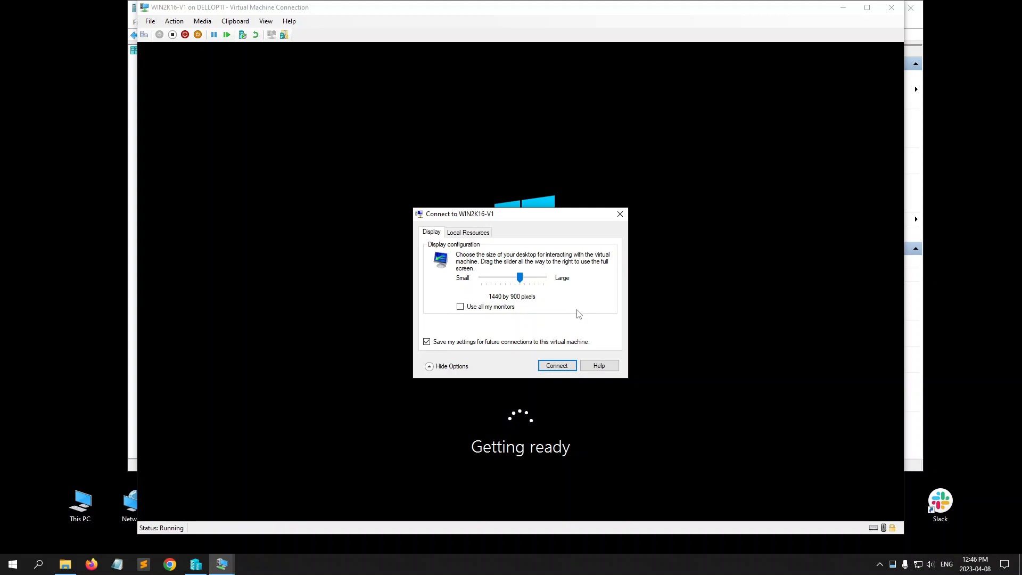
{"action": "left_click", "coordinate": [556, 365]}
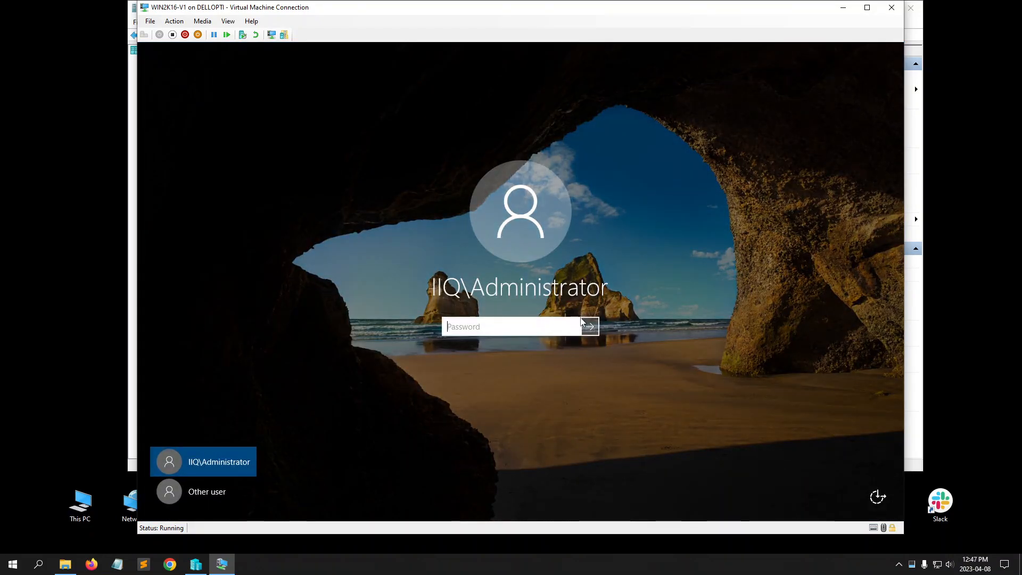
{"action": "left_click", "coordinate": [866, 8]}
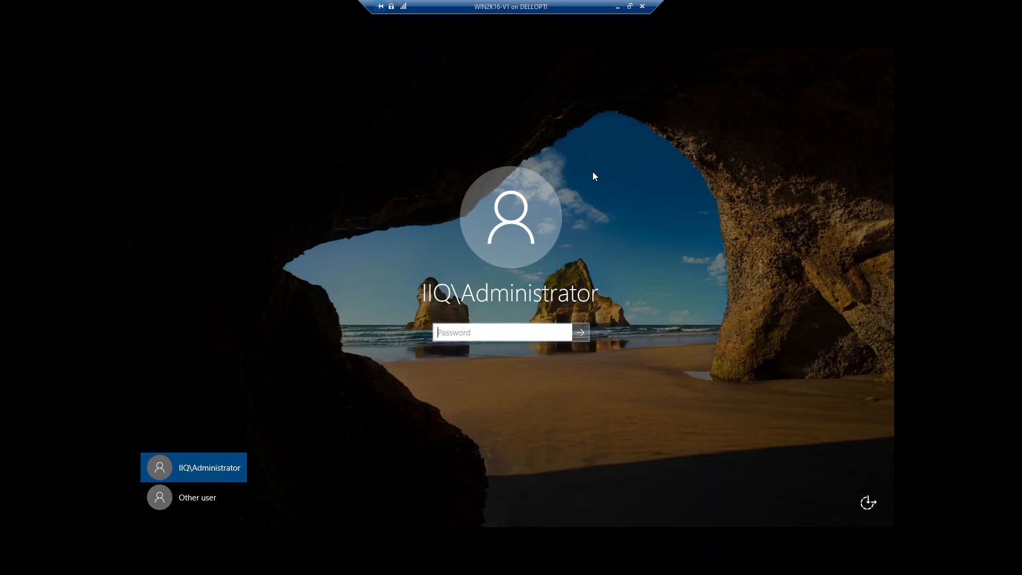
Step: Sign in to WIN2K16-V1 as IIQ\Administrator with the account password in the restored window, and return the session to full screen
{"action": "left_click", "coordinate": [630, 7]}
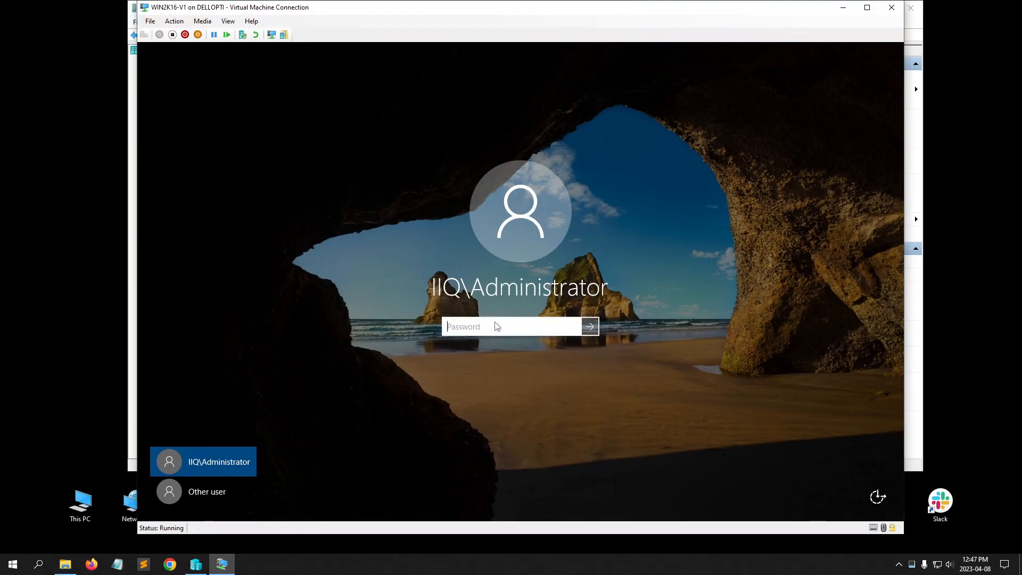
{"action": "type", "text": "••••••••"}
{"action": "left_click", "coordinate": [589, 326]}
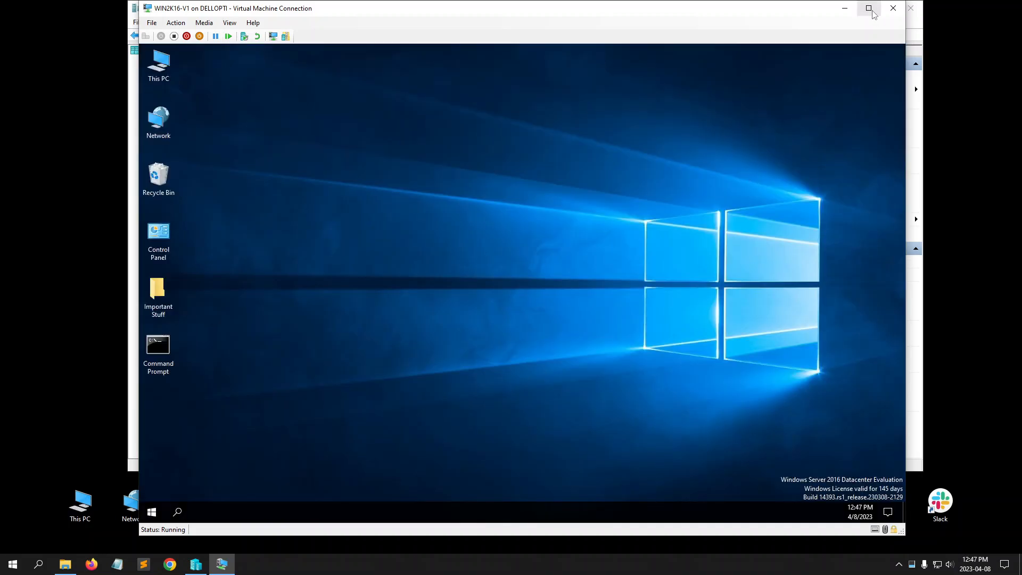
{"action": "left_click", "coordinate": [874, 12]}
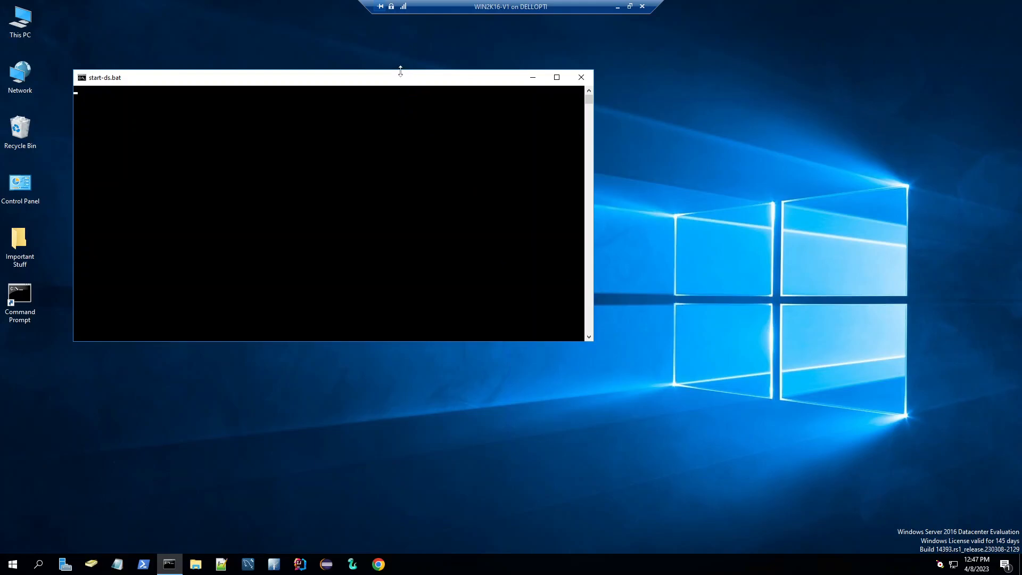
Step: Reduce the height of the start-ds.bat console window, and minimize both it and the Java console window to clear the desktop
{"action": "left_click_drag", "start_coordinate": [386, 176], "coordinate": [384, 177]}
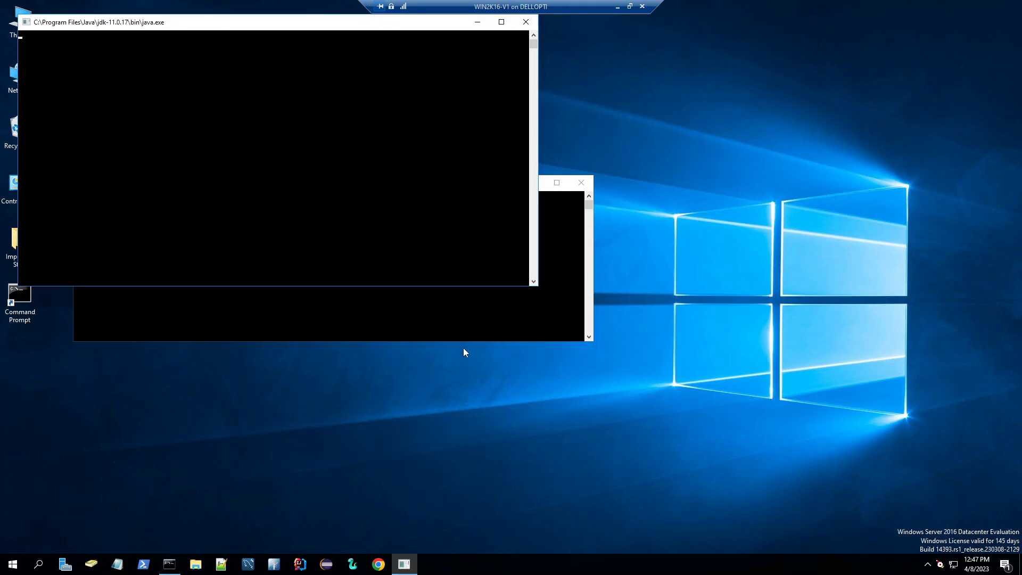
{"action": "left_click", "coordinate": [478, 22]}
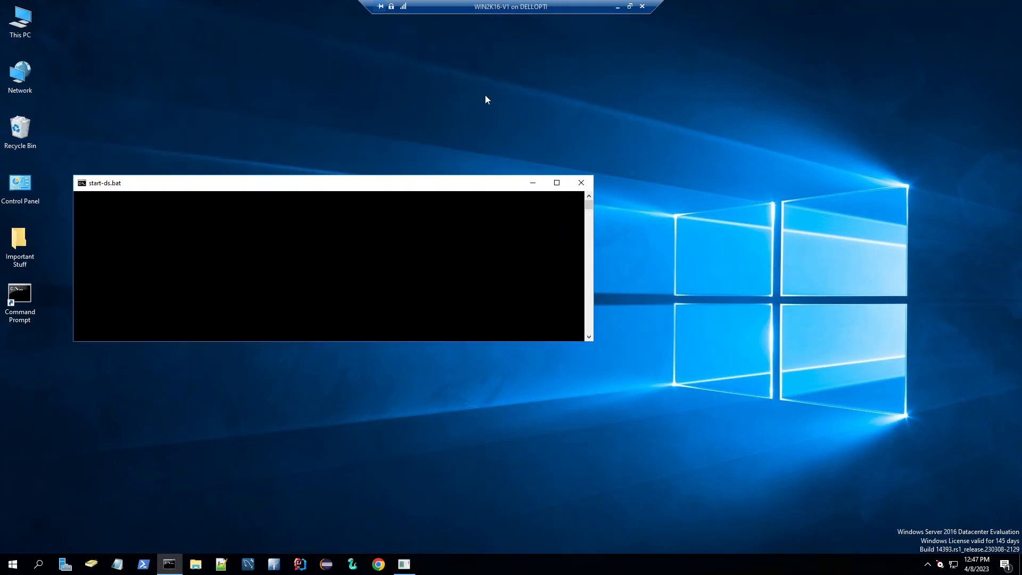
{"action": "left_click", "coordinate": [531, 184]}
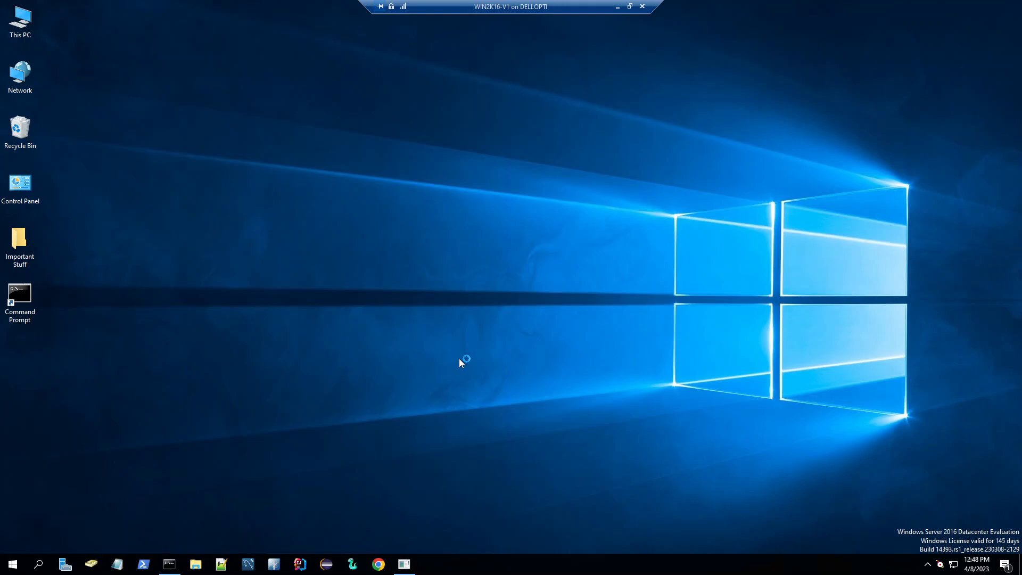
Step: Check the Google Drive sync status, and view the Chrome profile picker before minimizing it
{"action": "left_click", "coordinate": [928, 563]}
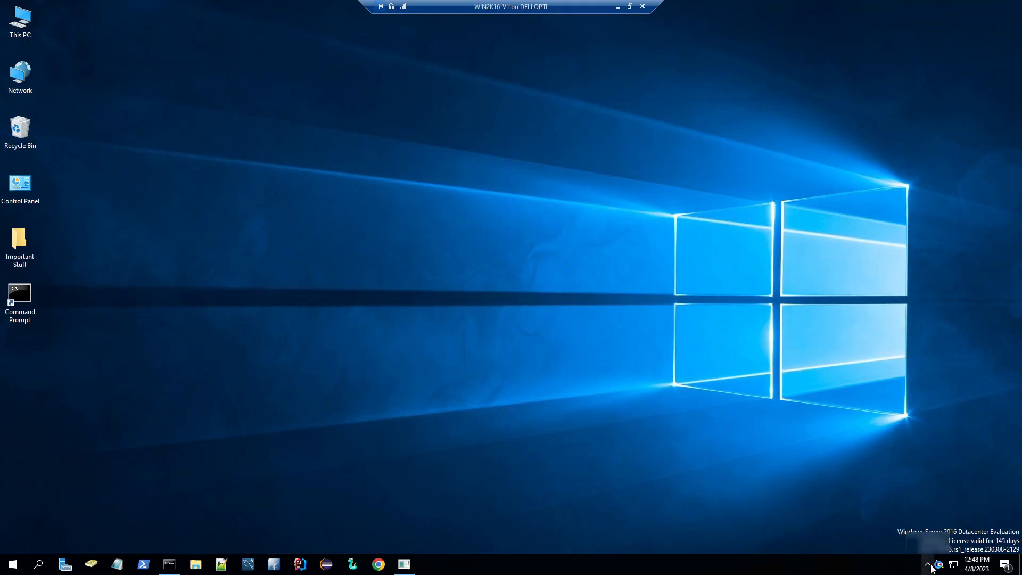
{"action": "left_click", "coordinate": [938, 545]}
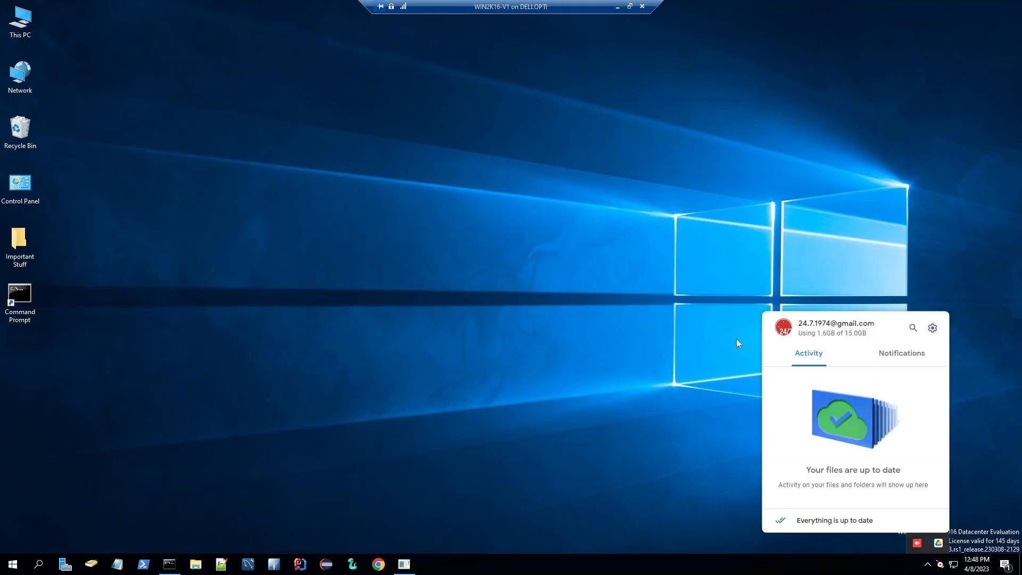
{"action": "left_click", "coordinate": [379, 565]}
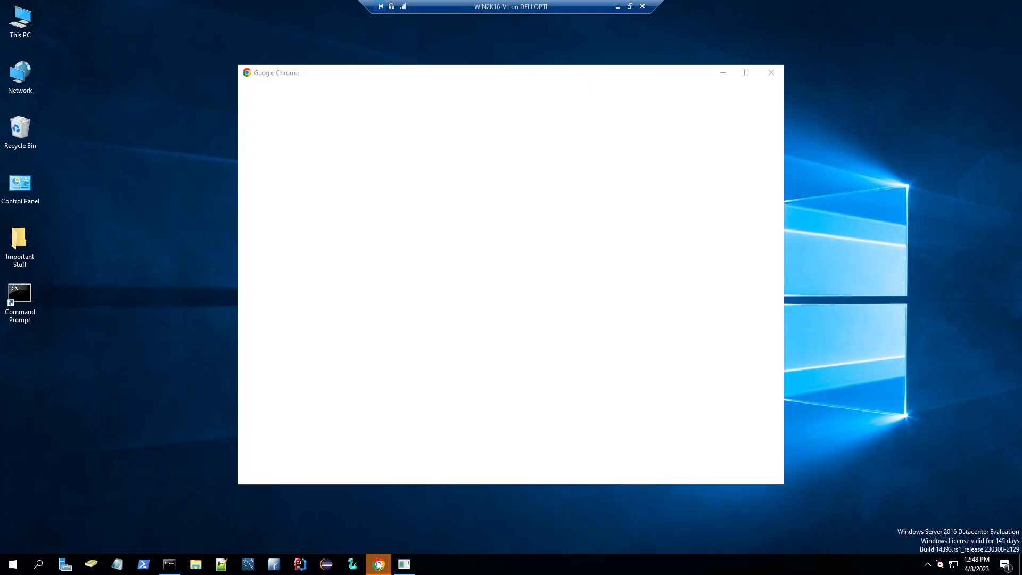
{"action": "left_click", "coordinate": [554, 230]}
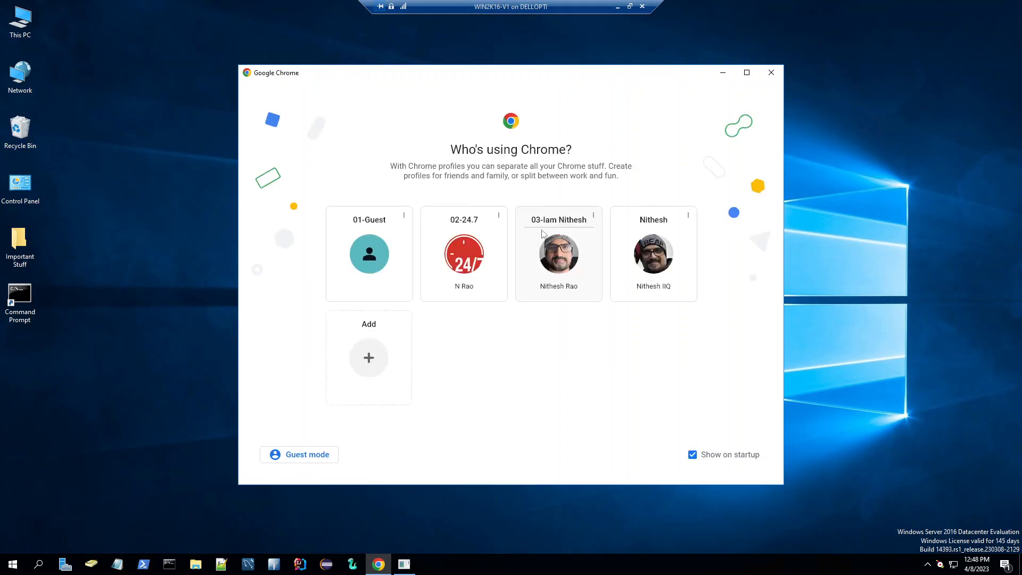
{"action": "left_click", "coordinate": [722, 73]}
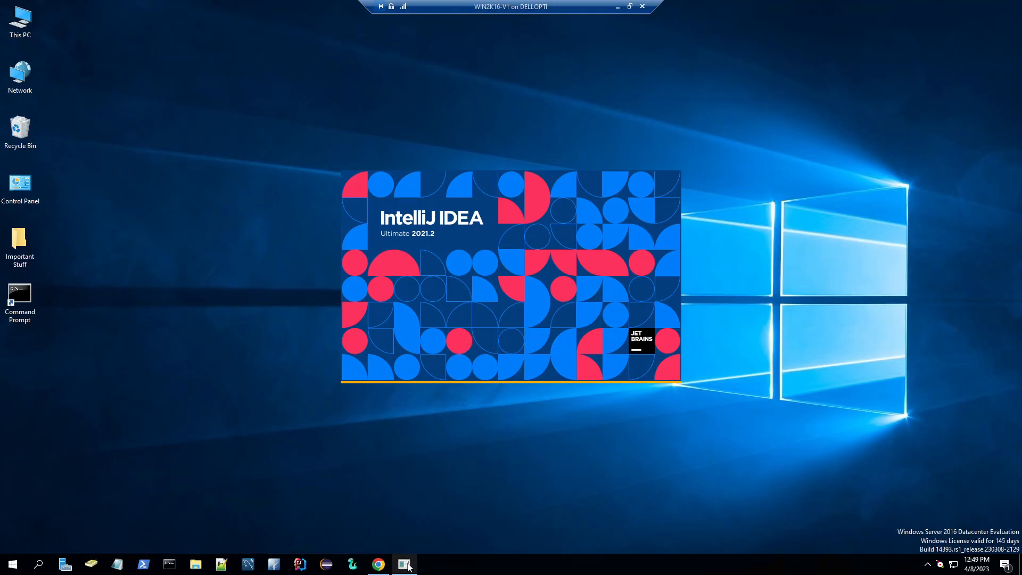
Step: Reorder the taskbar so the Java console sits directly before File Explorer, and minimize the IntelliJ IDEA welcome window
{"action": "left_click_drag", "start_coordinate": [396, 565], "coordinate": [188, 566]}
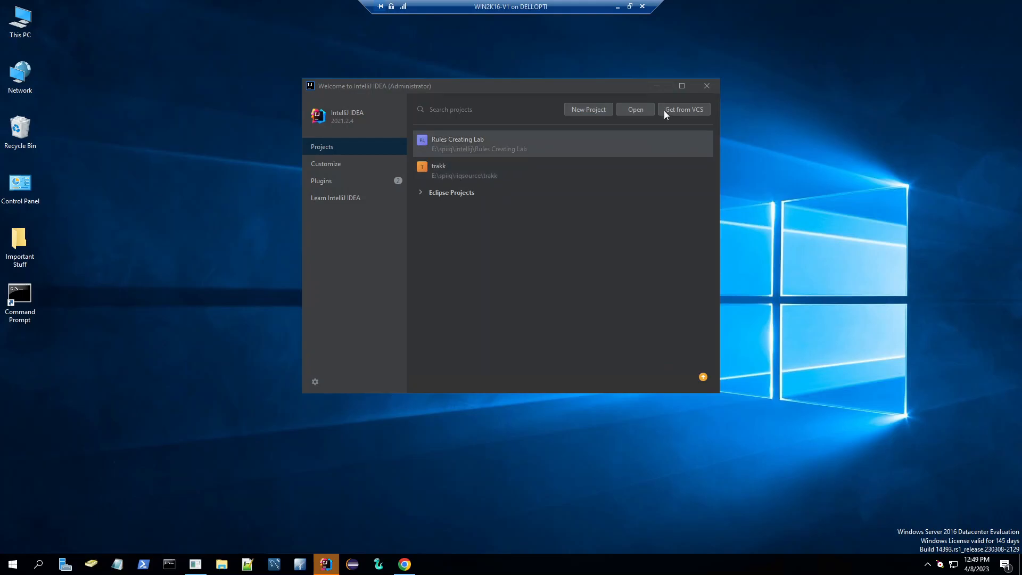
{"action": "left_click", "coordinate": [658, 88]}
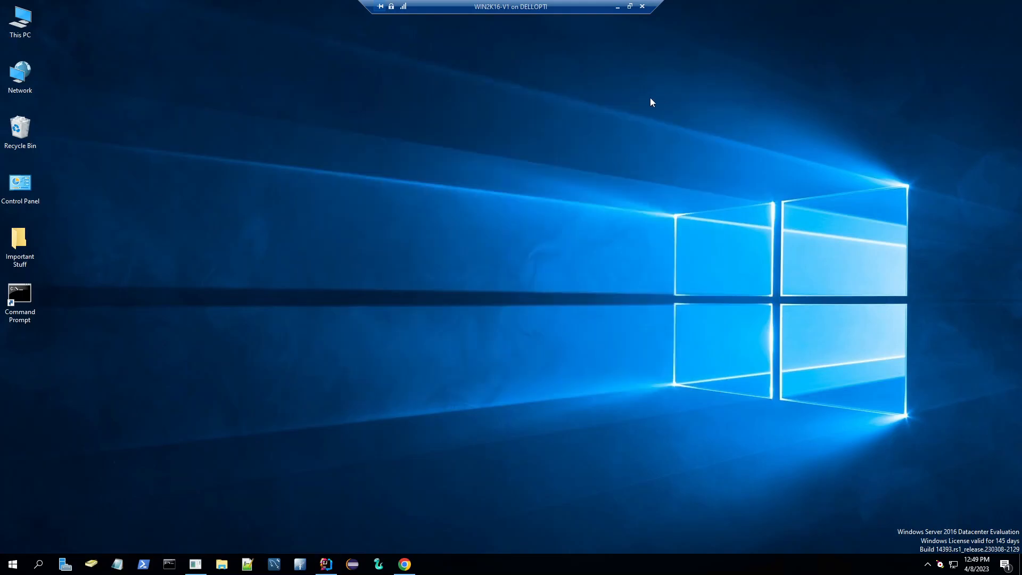
Step: Bring up the Chrome profile picker again and minimize it, and shorten the full-screen connection bar of WIN2K16-V1
{"action": "left_click", "coordinate": [404, 564]}
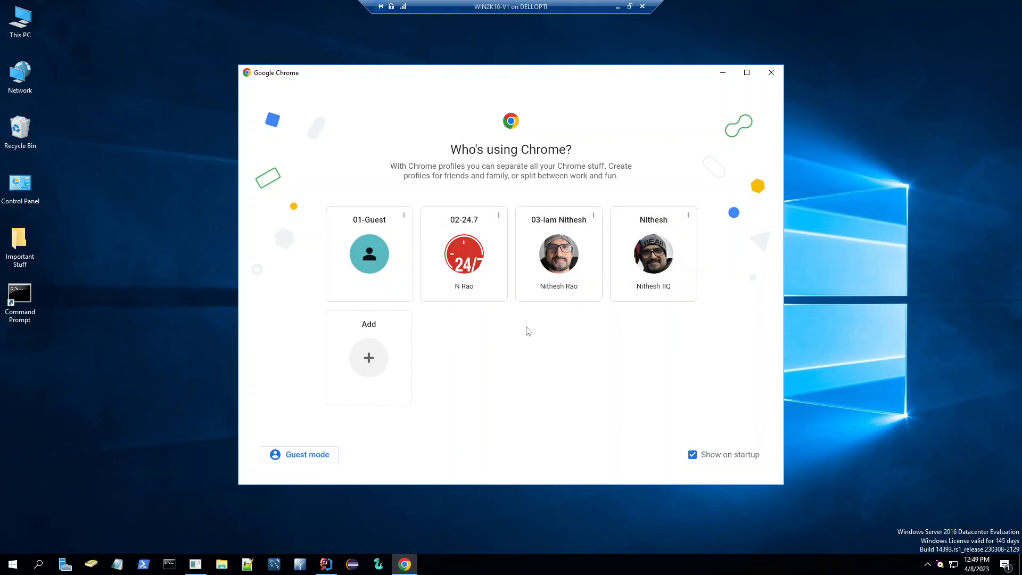
{"action": "left_click", "coordinate": [722, 75]}
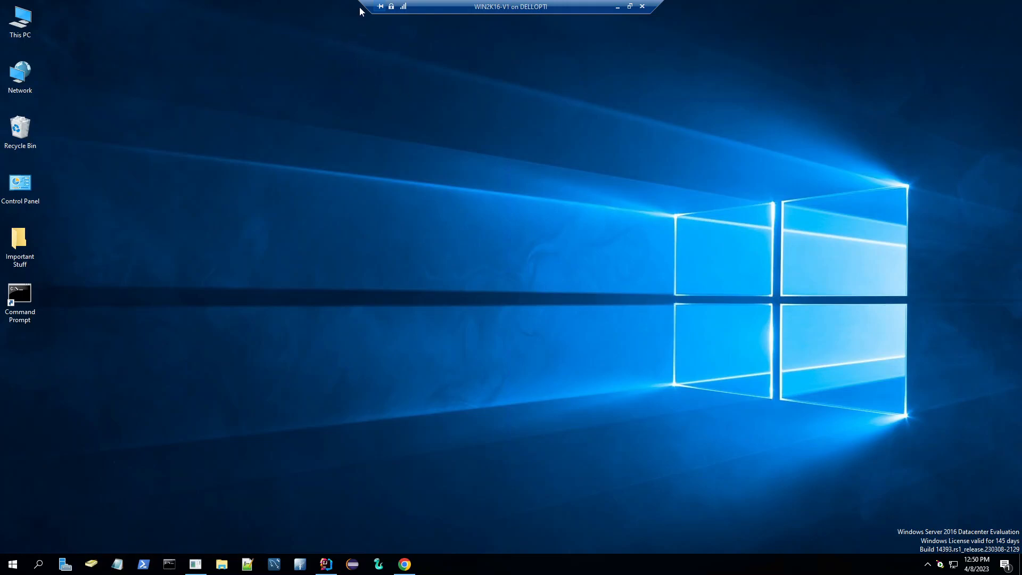
{"action": "left_click_drag", "start_coordinate": [360, 9], "coordinate": [524, 7]}
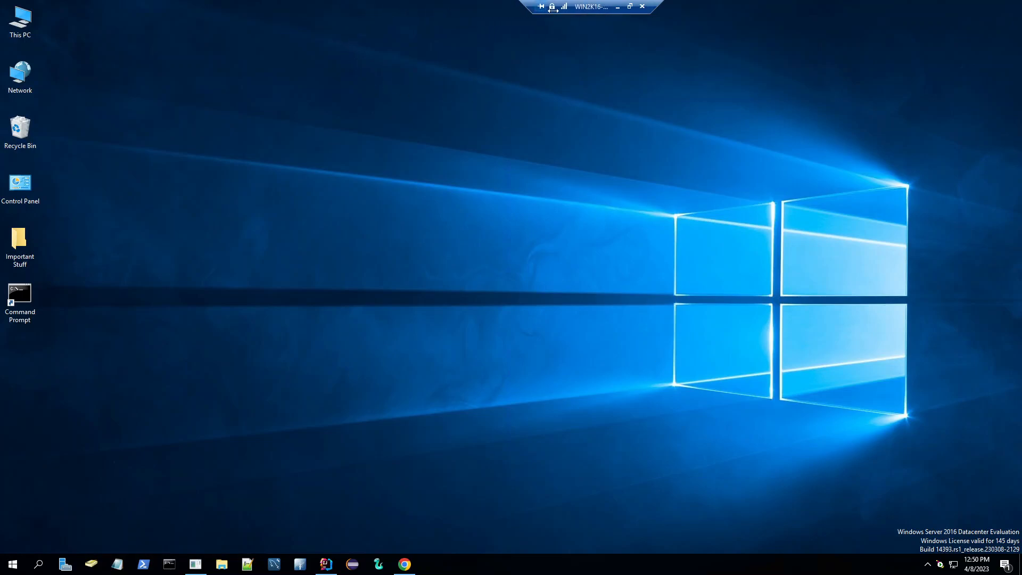